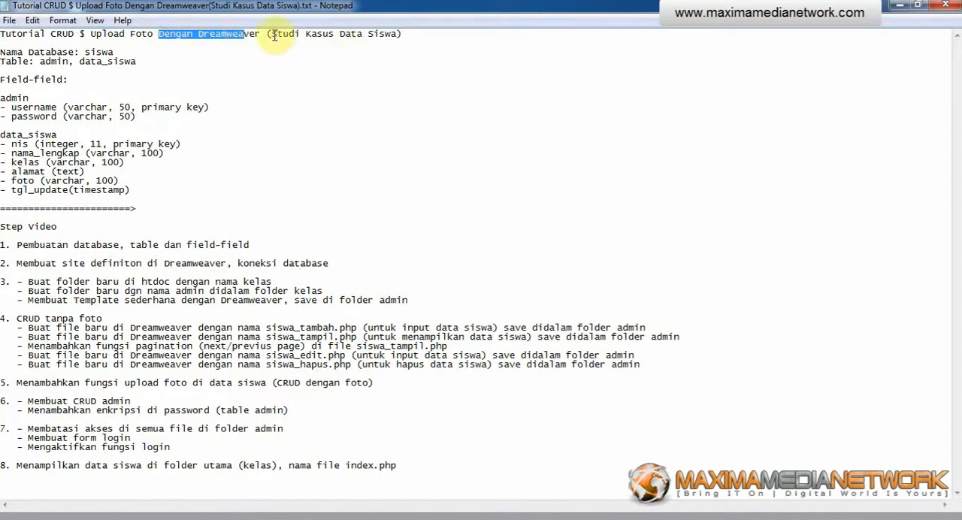
Step: Review the database name, the table names and the admin table's field definitions in the tutorial notes
{"action": "left_click", "coordinate": [433, 36]}
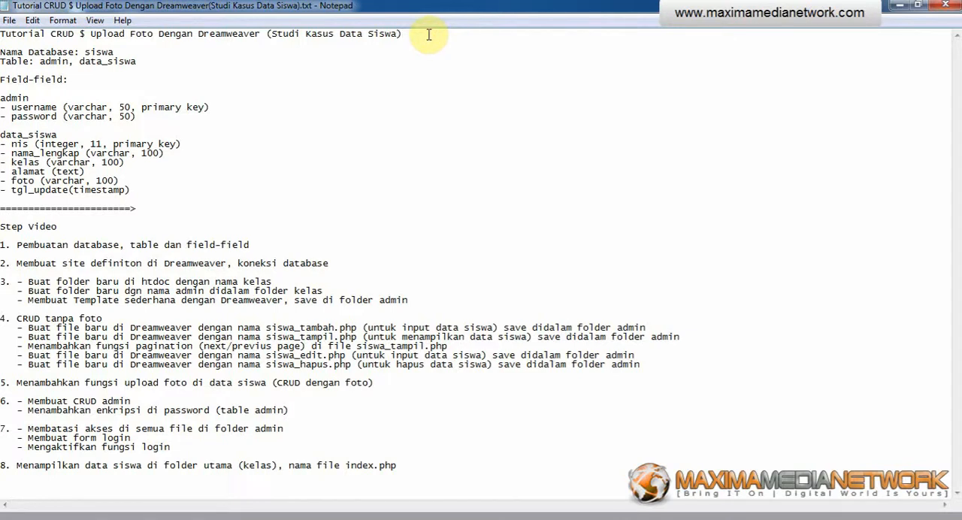
{"action": "left_click_drag", "start_coordinate": [2, 53], "coordinate": [114, 52]}
{"action": "left_click", "coordinate": [45, 53]}
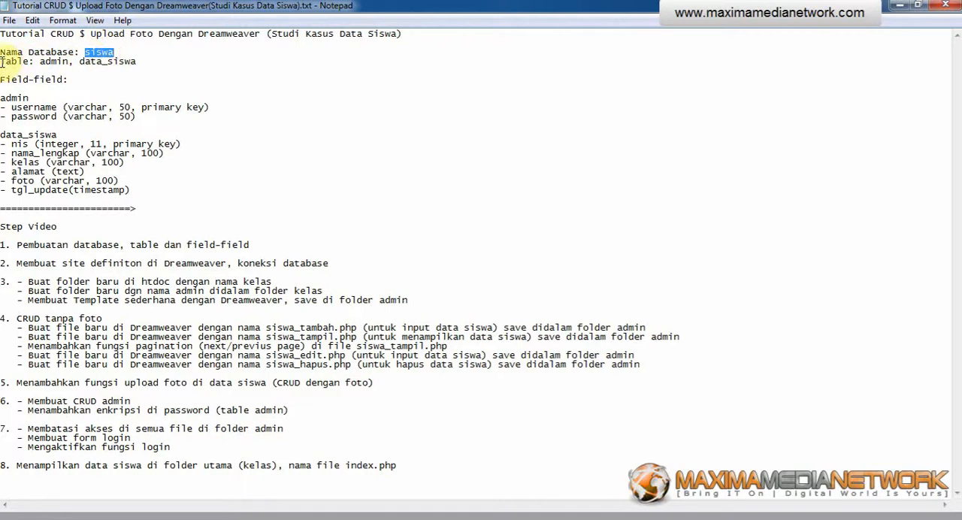
{"action": "left_click_drag", "start_coordinate": [2, 62], "coordinate": [138, 62]}
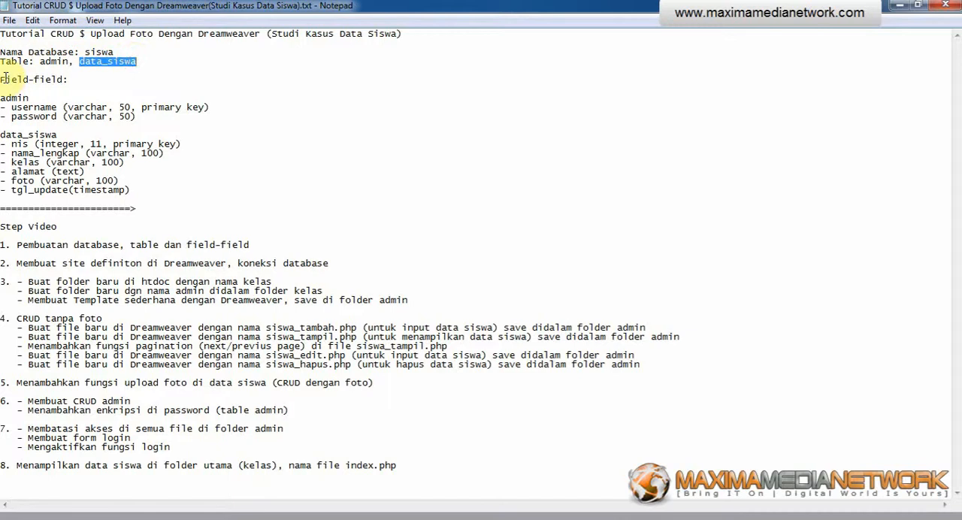
{"action": "left_click_drag", "start_coordinate": [2, 79], "coordinate": [58, 79]}
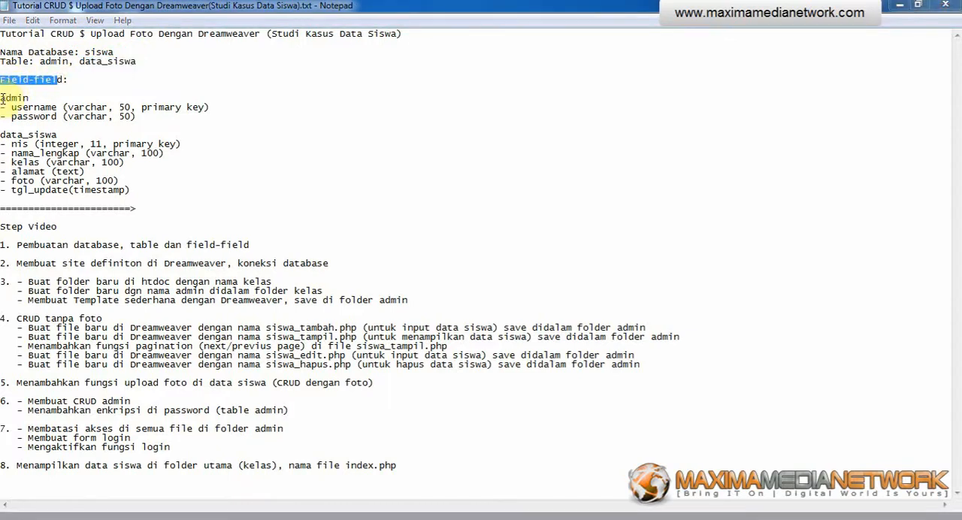
{"action": "left_click_drag", "start_coordinate": [3, 97], "coordinate": [133, 108]}
{"action": "left_click", "coordinate": [75, 107]}
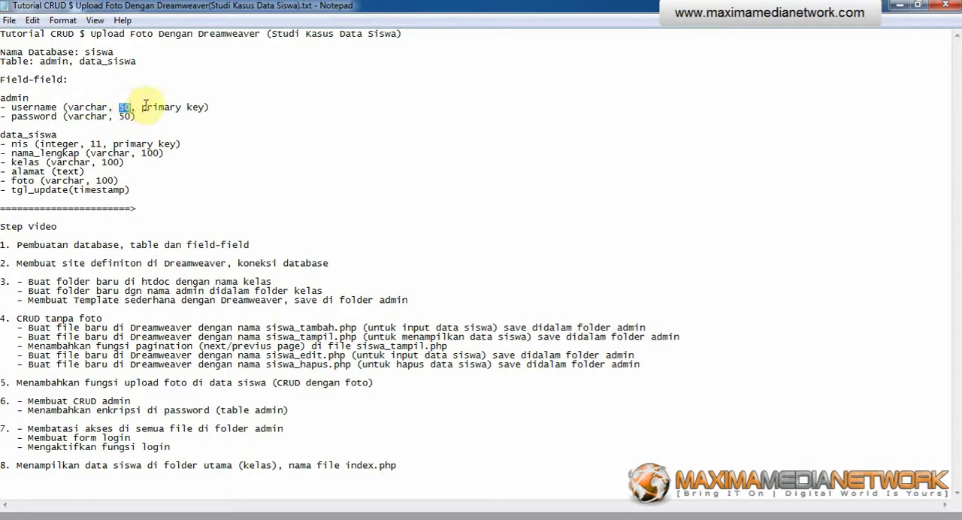
{"action": "left_click_drag", "start_coordinate": [142, 107], "coordinate": [205, 107]}
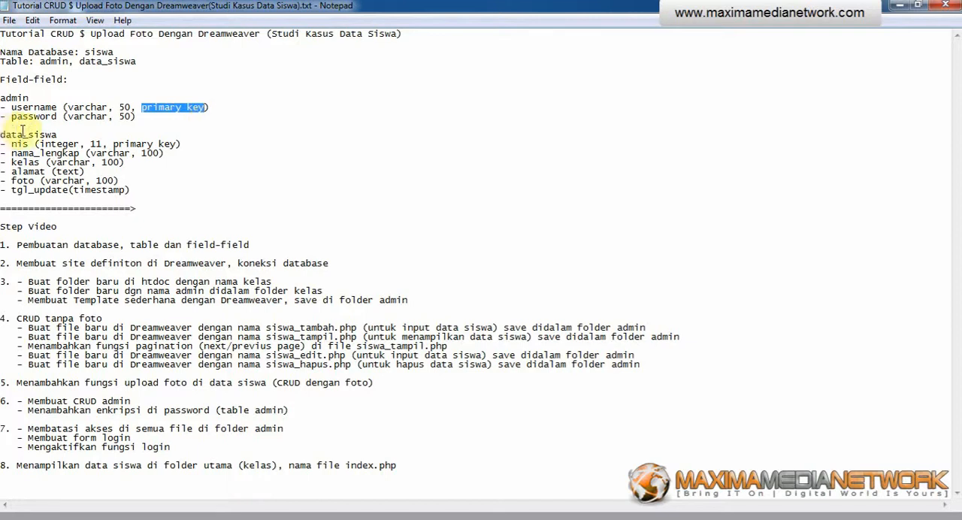
{"action": "left_click_drag", "start_coordinate": [23, 116], "coordinate": [135, 120]}
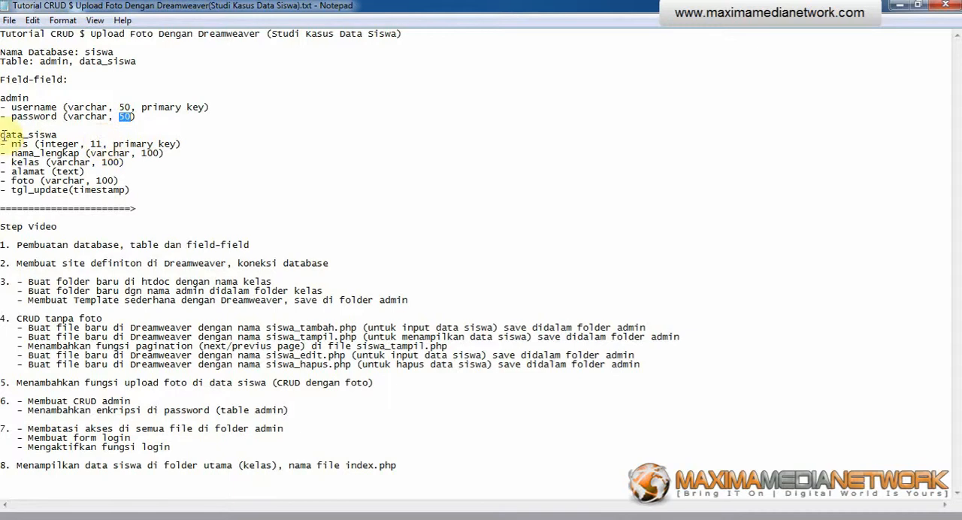
Step: Read through the data_siswa table's field names, data types, lengths and primary key in the notes
{"action": "left_click_drag", "start_coordinate": [2, 135], "coordinate": [59, 133]}
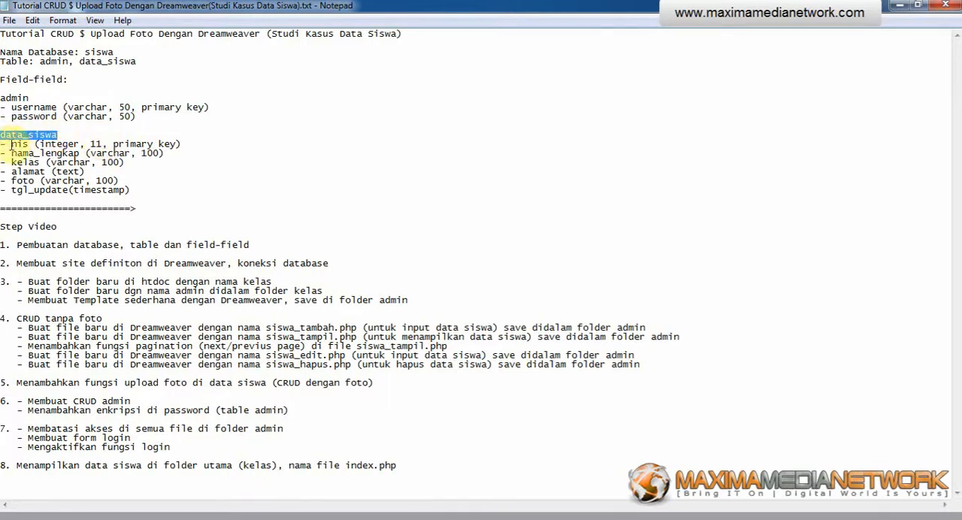
{"action": "left_click_drag", "start_coordinate": [13, 144], "coordinate": [79, 143]}
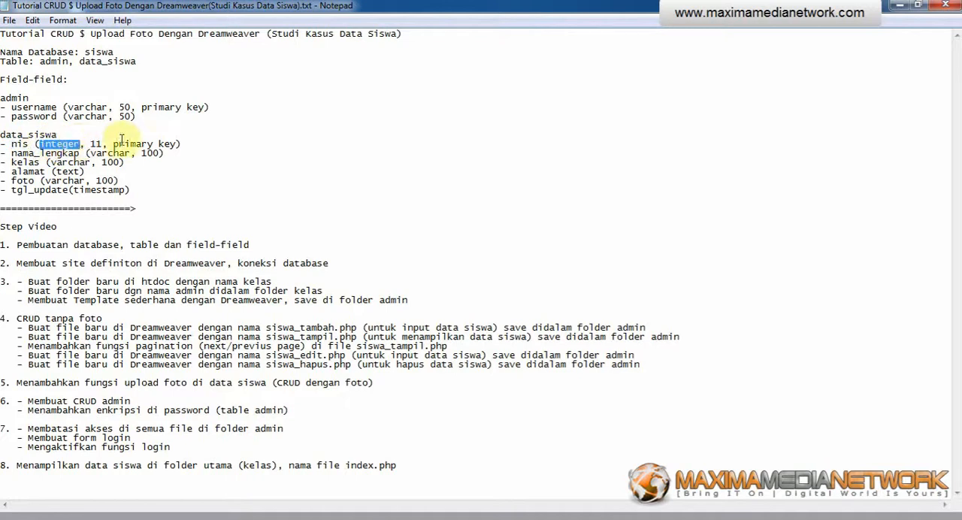
{"action": "left_click_drag", "start_coordinate": [91, 144], "coordinate": [176, 144]}
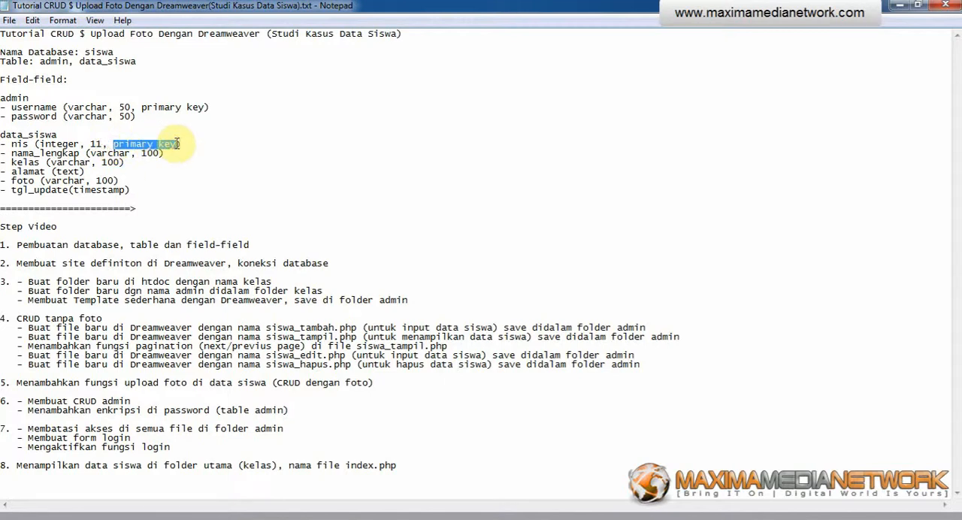
{"action": "left_click_drag", "start_coordinate": [11, 153], "coordinate": [133, 153]}
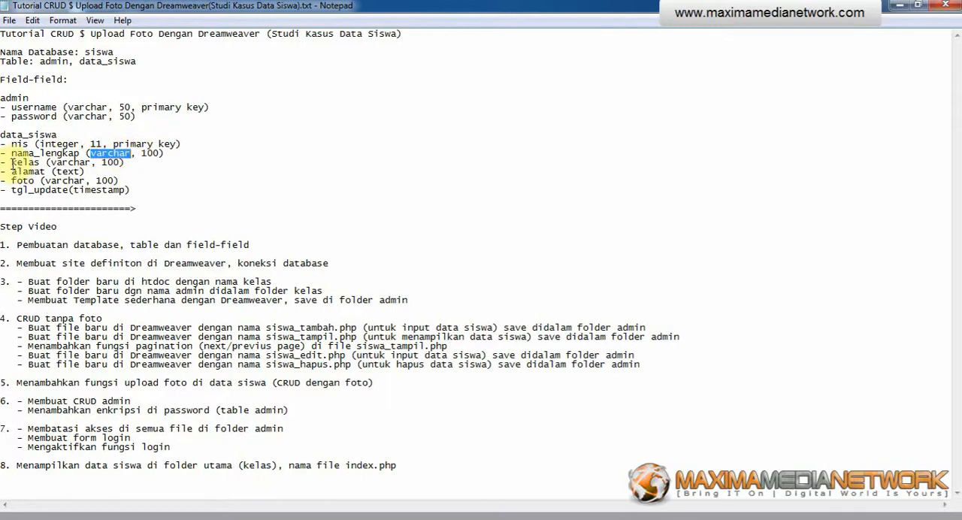
{"action": "left_click_drag", "start_coordinate": [141, 152], "coordinate": [160, 152]}
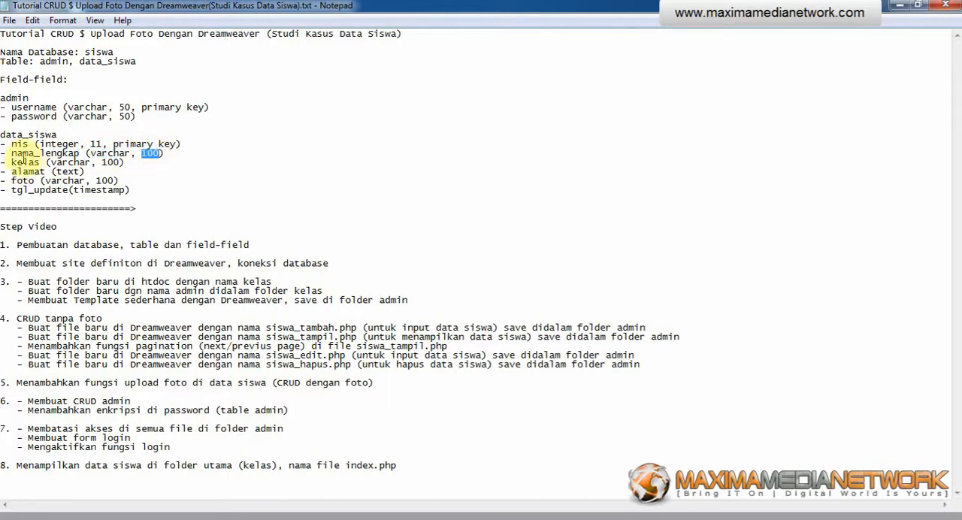
{"action": "left_click_drag", "start_coordinate": [9, 162], "coordinate": [39, 163]}
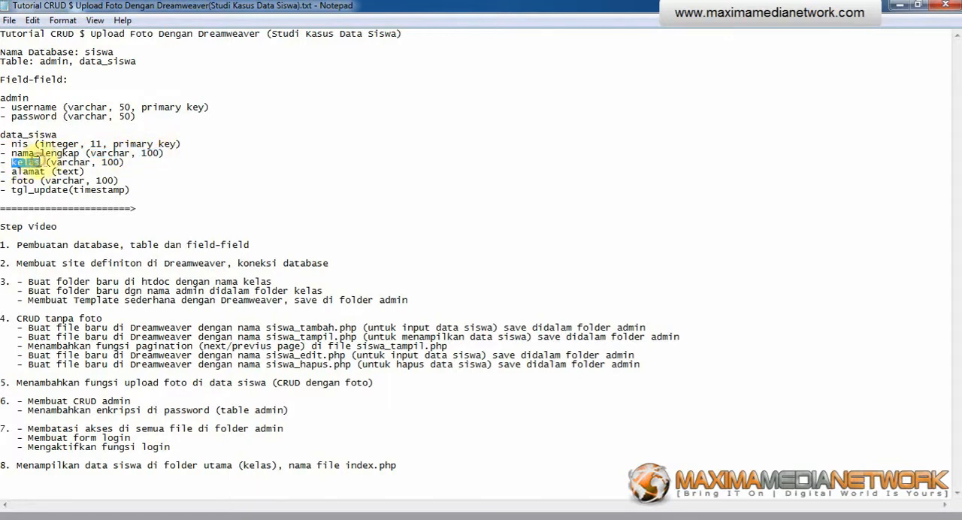
{"action": "left_click_drag", "start_coordinate": [102, 161], "coordinate": [115, 161]}
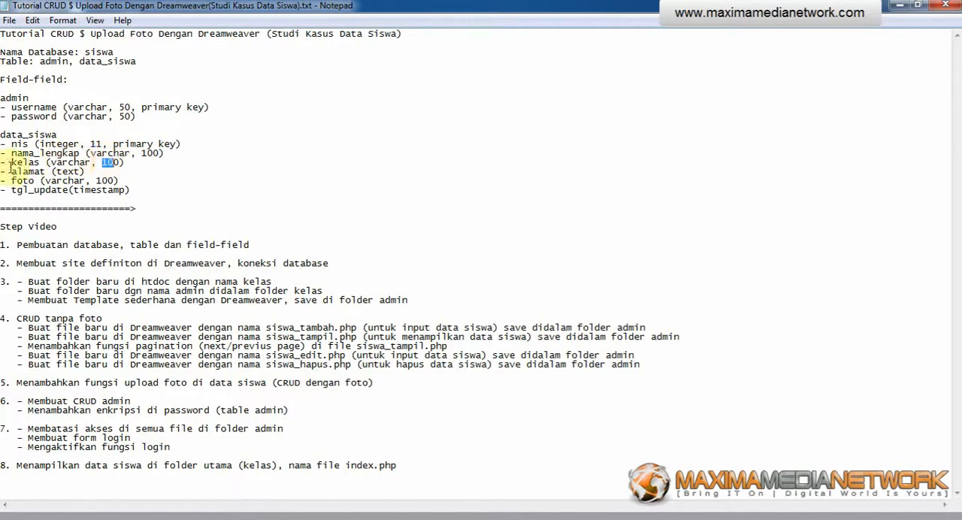
{"action": "left_click_drag", "start_coordinate": [12, 171], "coordinate": [60, 191]}
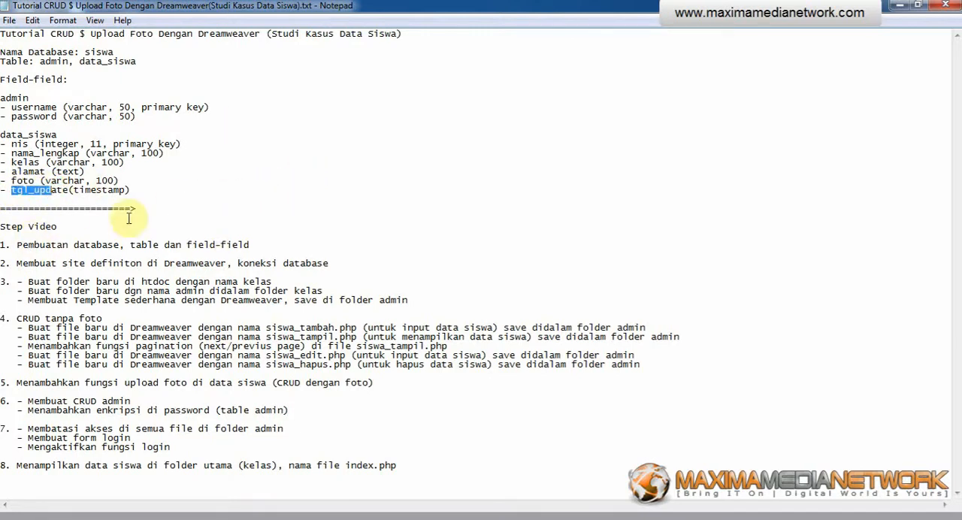
Step: Read the first item of the Step Video list, covering creation of the database, tables and fields
{"action": "left_click_drag", "start_coordinate": [17, 244], "coordinate": [118, 245]}
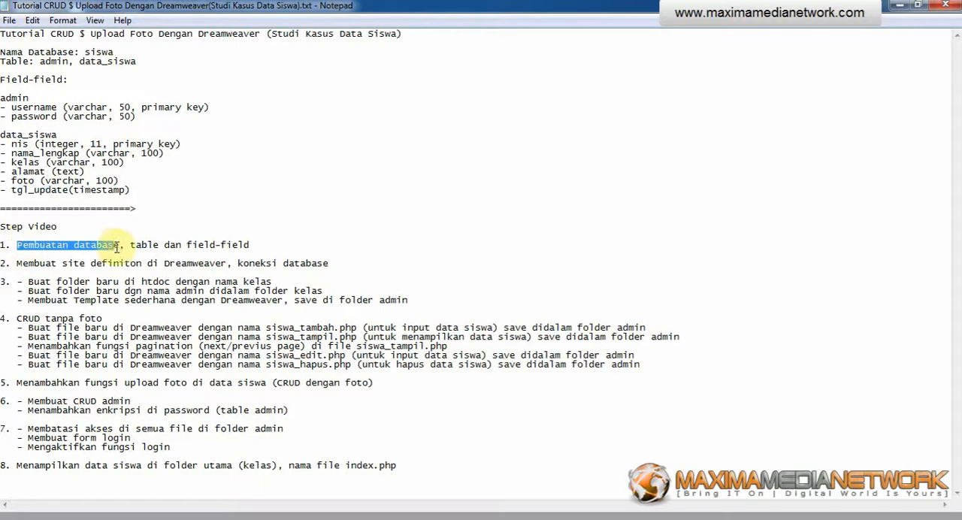
{"action": "left_click", "coordinate": [130, 244]}
{"action": "double_click", "coordinate": [139, 245]}
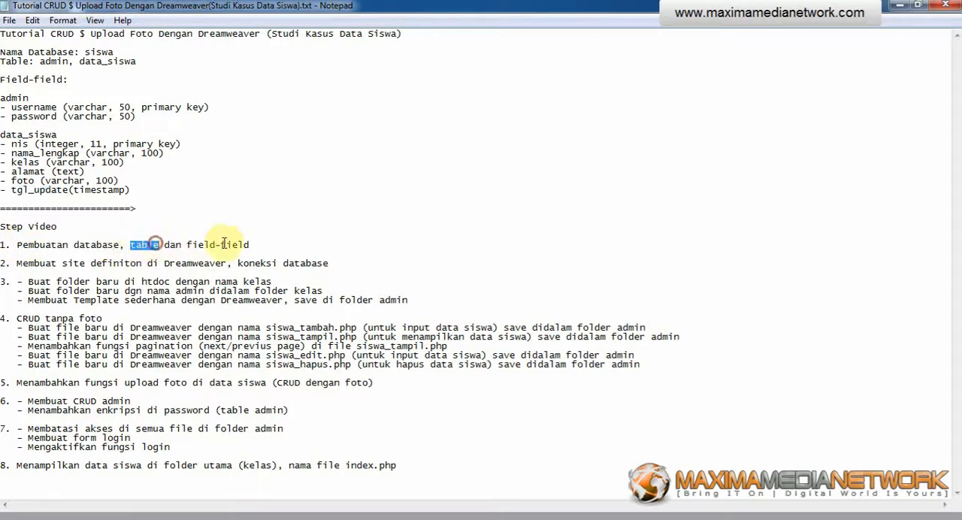
{"action": "left_click", "coordinate": [251, 240]}
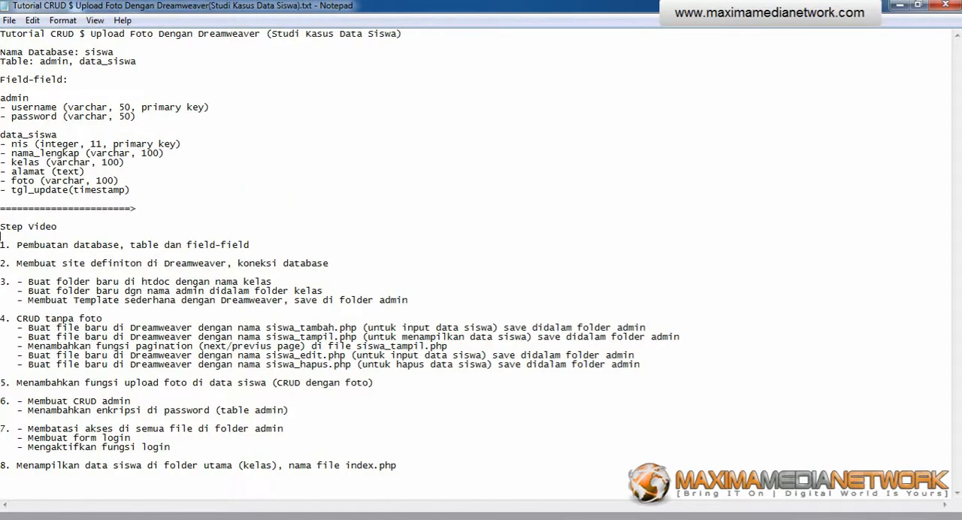
Step: Launch the XAMPP Control Panel to get Apache and MySQL running, and close its window
{"action": "left_click", "coordinate": [15, 516]}
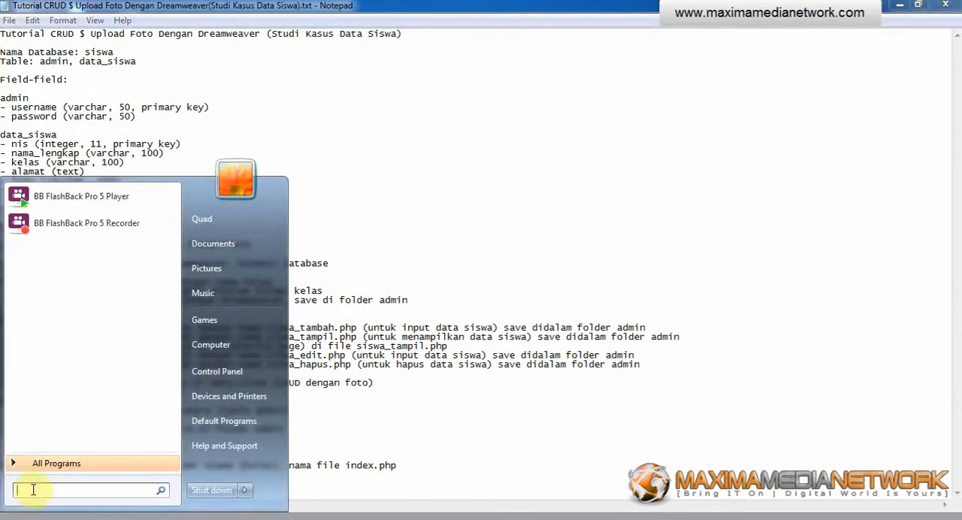
{"action": "type", "text": "xam"}
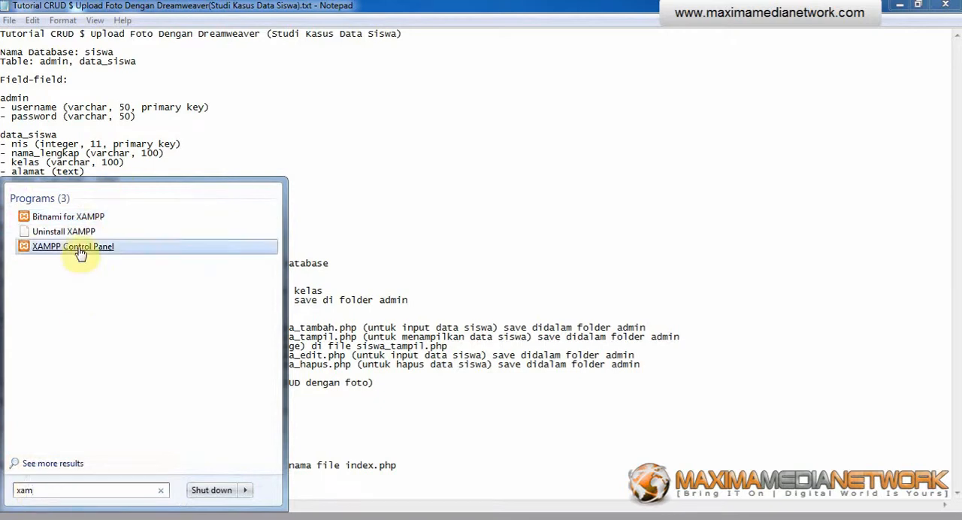
{"action": "left_click", "coordinate": [78, 247]}
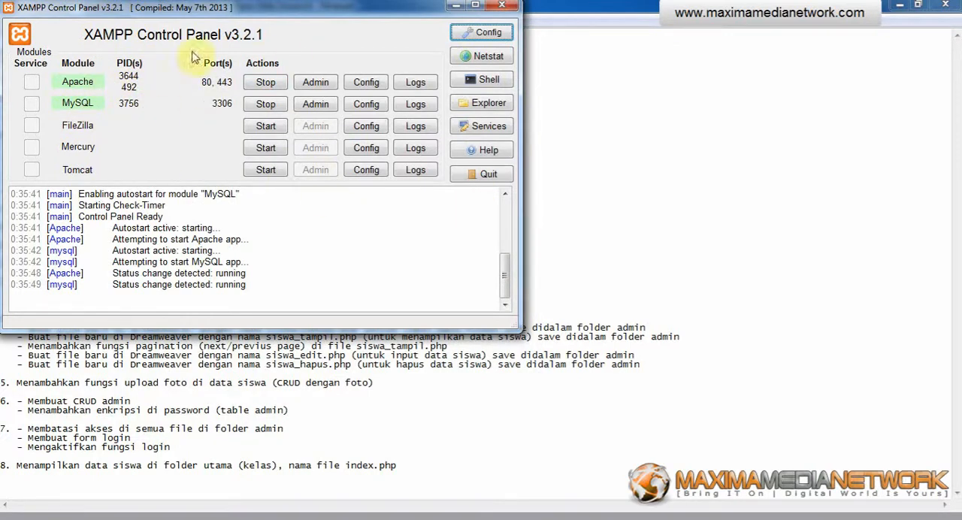
{"action": "left_click", "coordinate": [508, 9]}
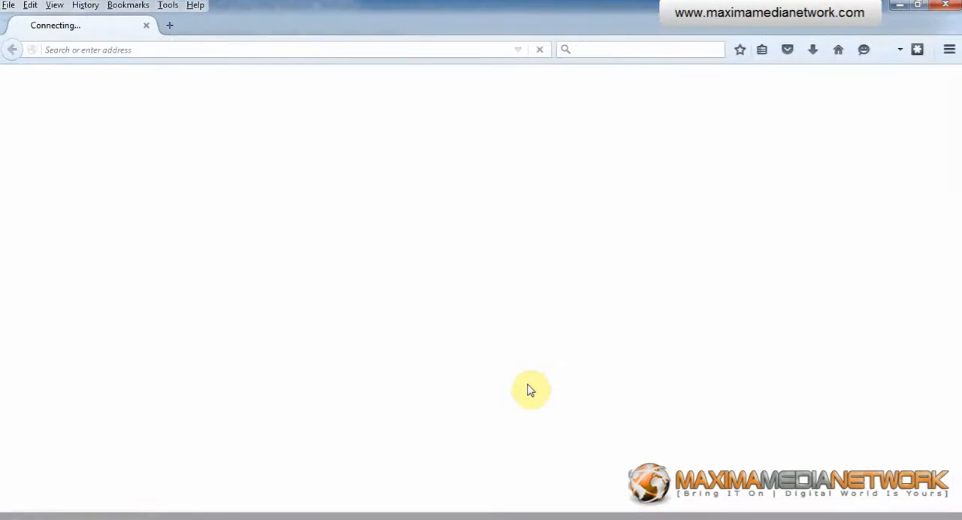
Step: Switch to the web browser and load localhost
{"action": "left_click", "coordinate": [163, 49]}
{"action": "type", "text": "loca"}
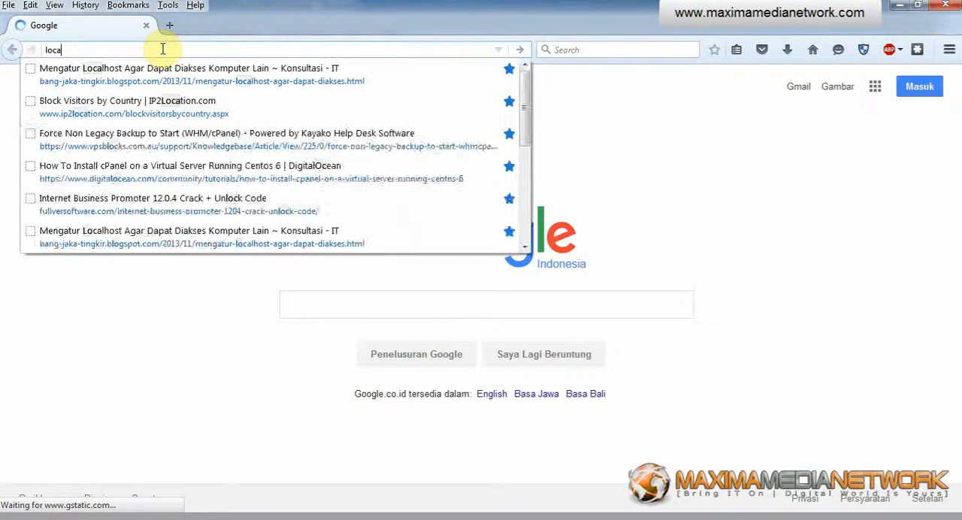
{"action": "type", "text": "lho"}
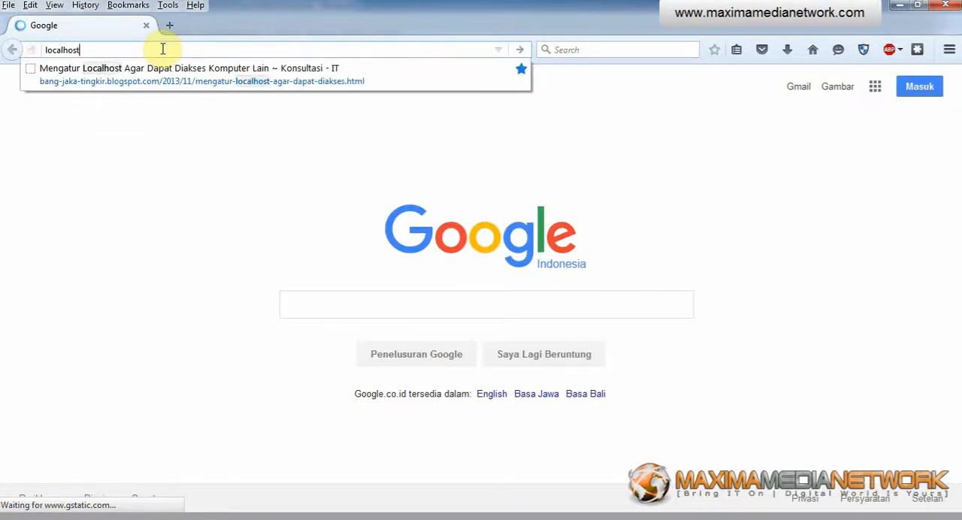
{"action": "type", "text": "st"}
{"action": "key", "text": "Return"}
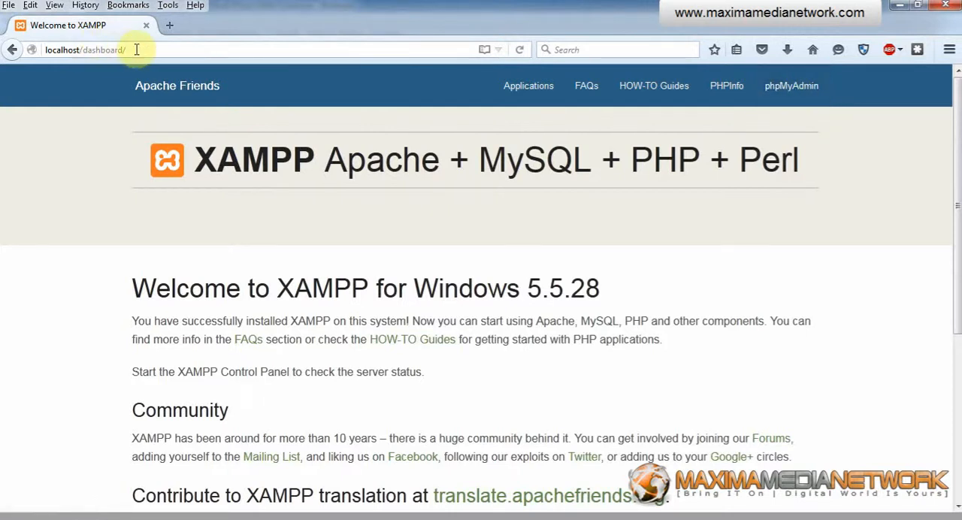
Step: Open phpMyAdmin from the XAMPP dashboard and check its localhost/phpmyadmin address
{"action": "left_click_drag", "start_coordinate": [135, 49], "coordinate": [81, 49]}
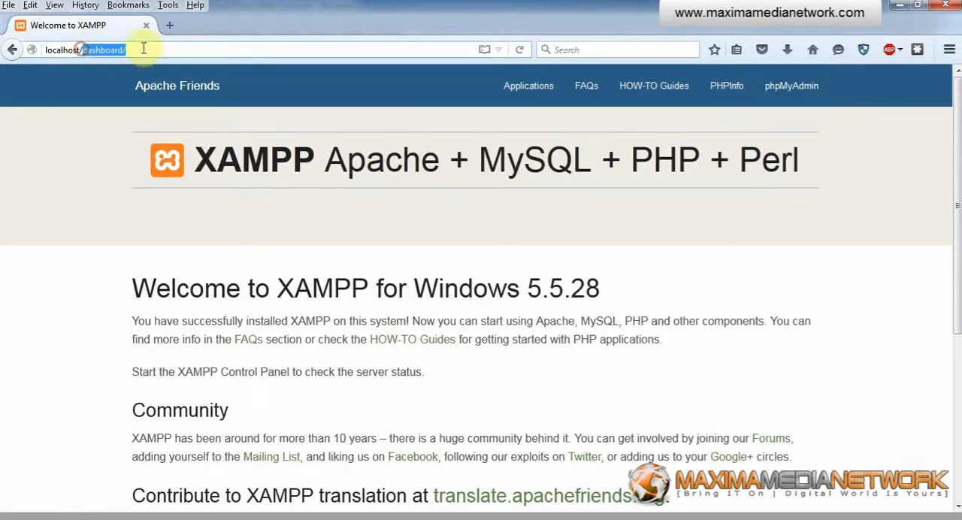
{"action": "left_click", "coordinate": [791, 88]}
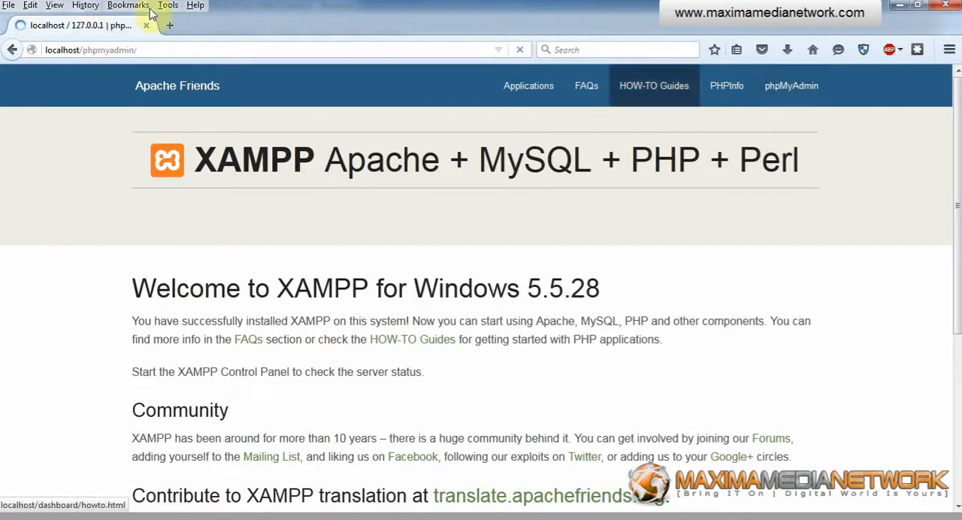
{"action": "left_click_drag", "start_coordinate": [48, 50], "coordinate": [168, 53]}
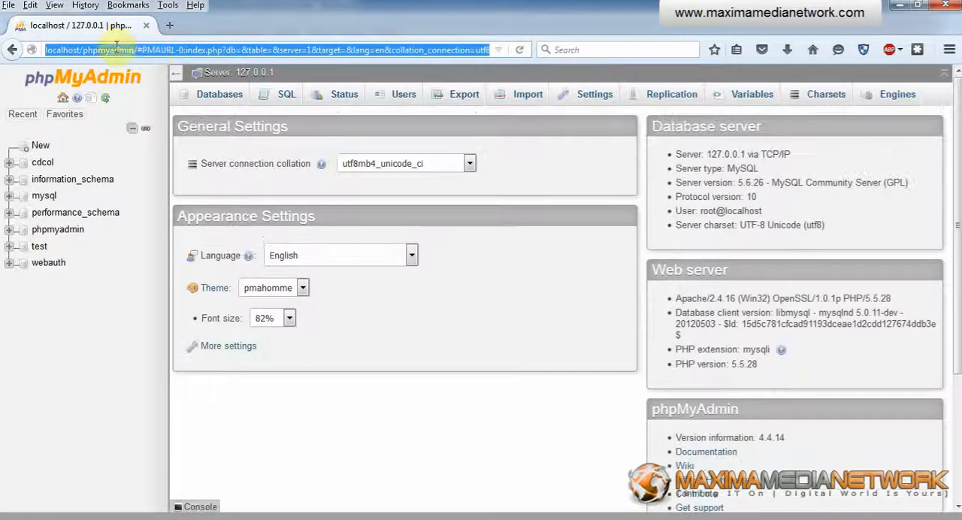
{"action": "left_click", "coordinate": [135, 49]}
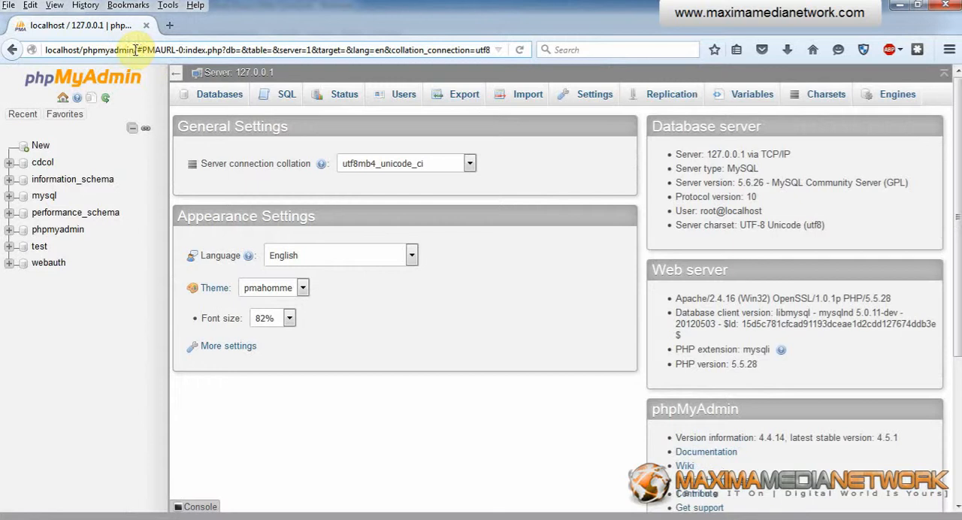
{"action": "left_click_drag", "start_coordinate": [134, 49], "coordinate": [45, 50]}
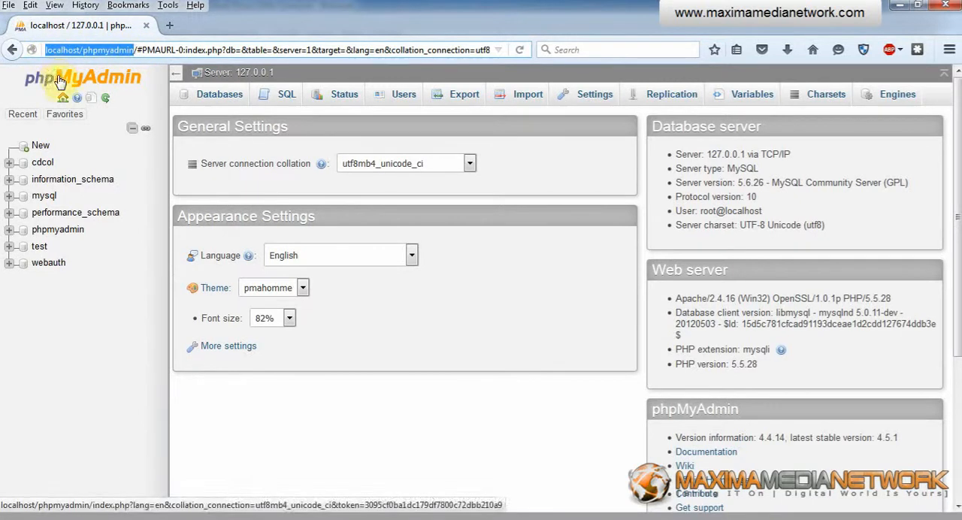
Step: Create a new database named siswa in phpMyAdmin, checking the name against the notes and leaving the collation unset
{"action": "left_click", "coordinate": [216, 95]}
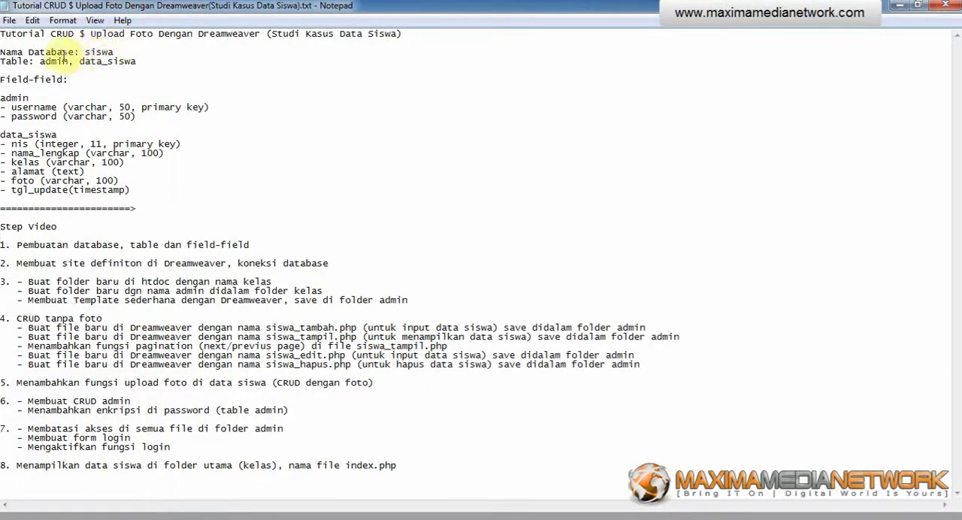
{"action": "left_click_drag", "start_coordinate": [86, 52], "coordinate": [112, 52]}
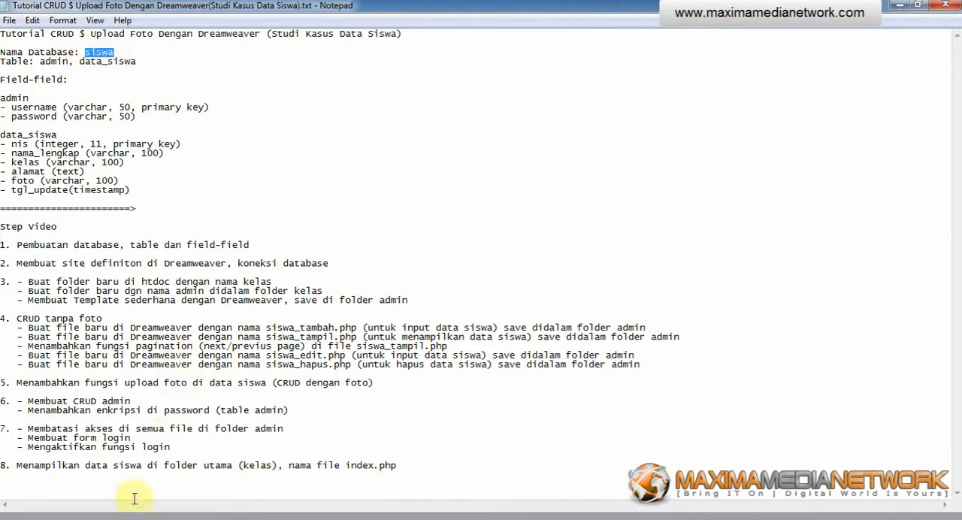
{"action": "left_click", "coordinate": [150, 518]}
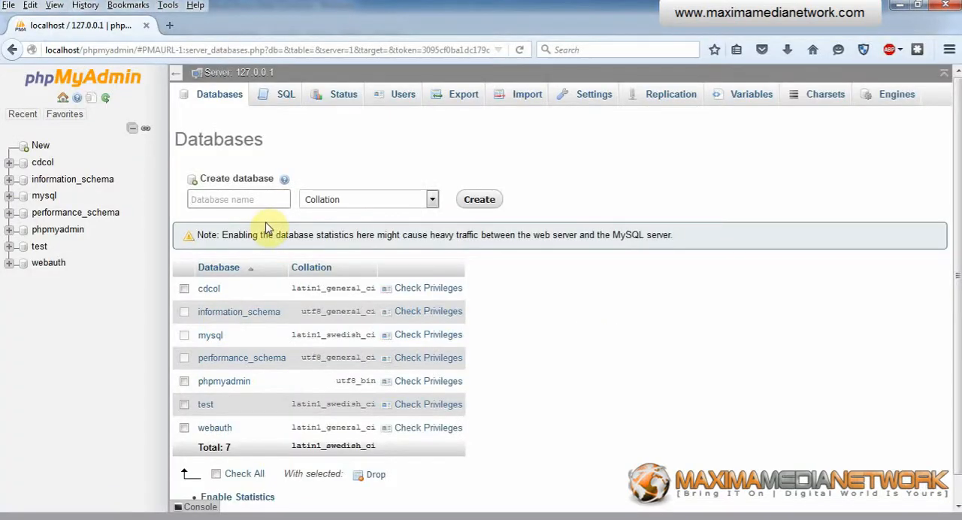
{"action": "type", "text": "siswa"}
{"action": "left_click", "coordinate": [487, 200]}
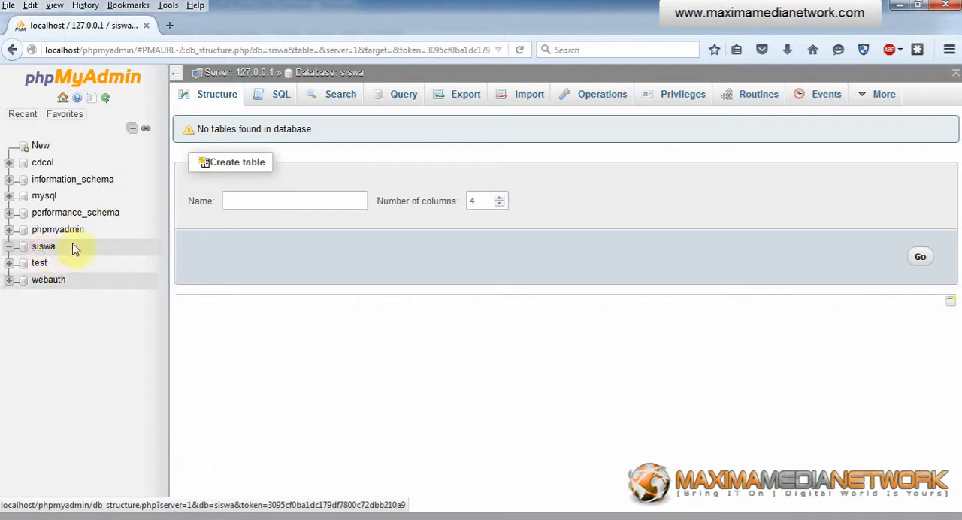
Step: Check the first table name in the notes, then start a table named admin with 2 columns in the siswa database
{"action": "left_click", "coordinate": [43, 250]}
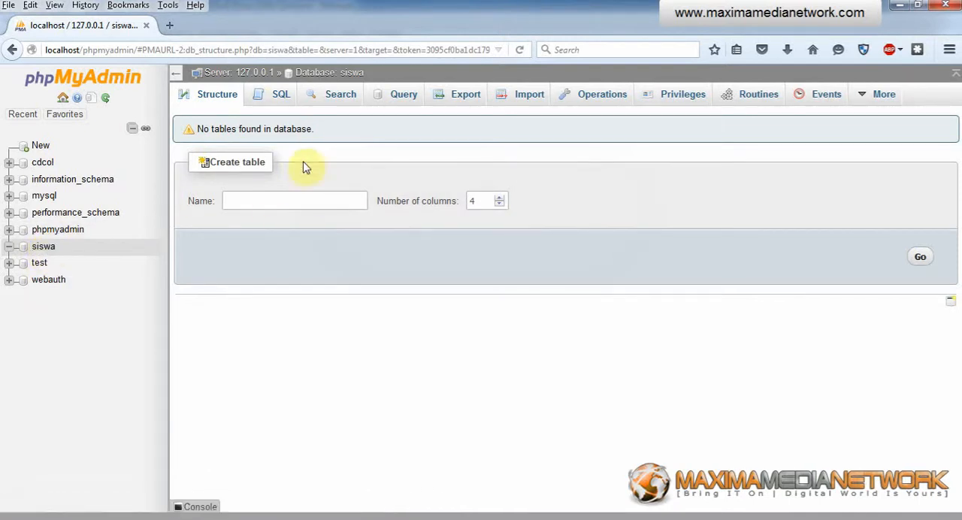
{"action": "left_click", "coordinate": [323, 518]}
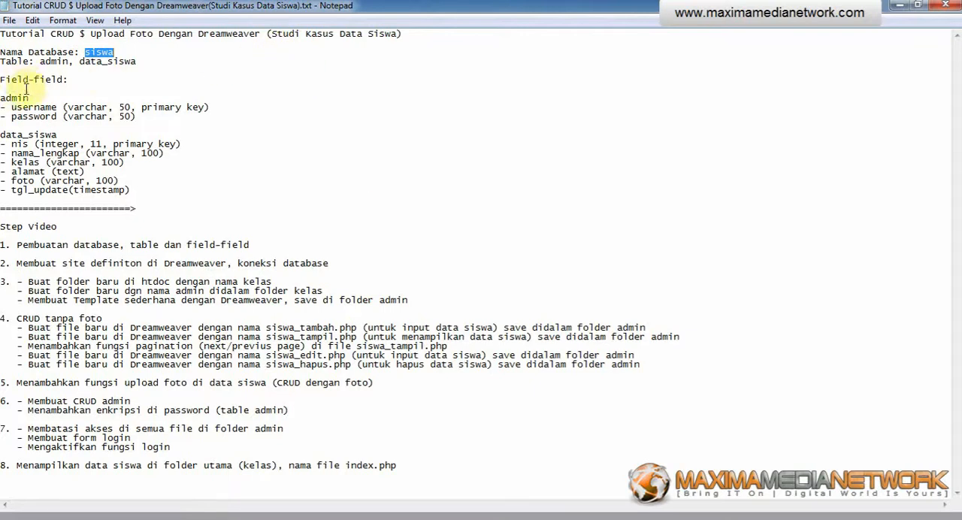
{"action": "left_click", "coordinate": [40, 62]}
{"action": "left_click_drag", "start_coordinate": [40, 62], "coordinate": [66, 62]}
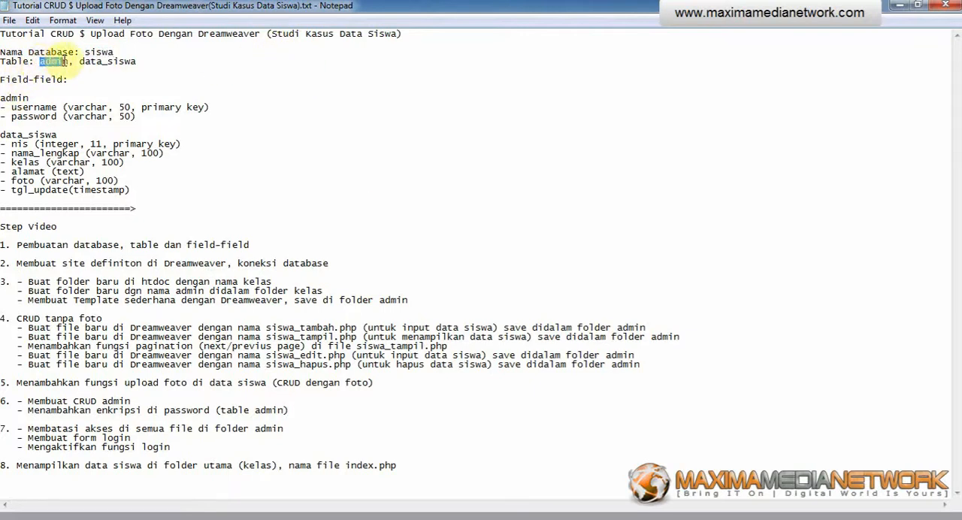
{"action": "key", "text": "alt+Tab"}
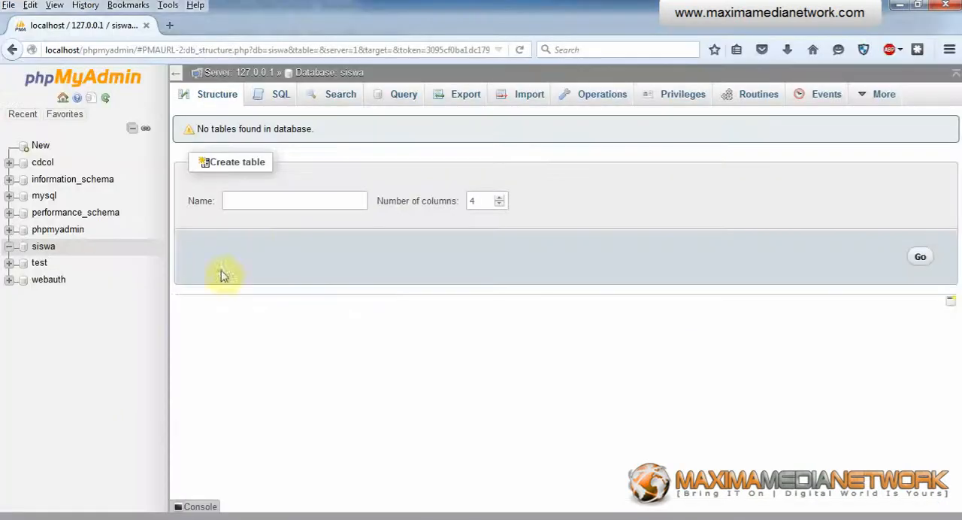
{"action": "left_click", "coordinate": [256, 205]}
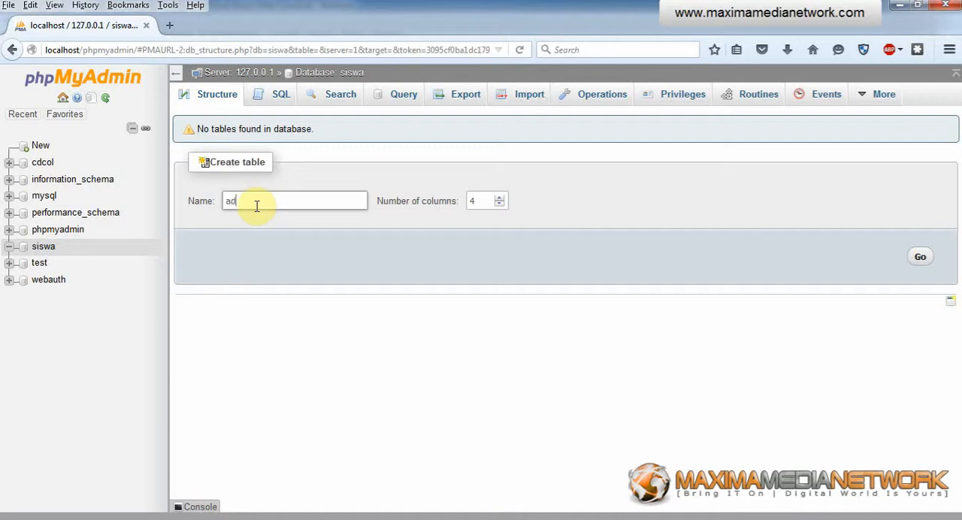
{"action": "double_click", "coordinate": [474, 200]}
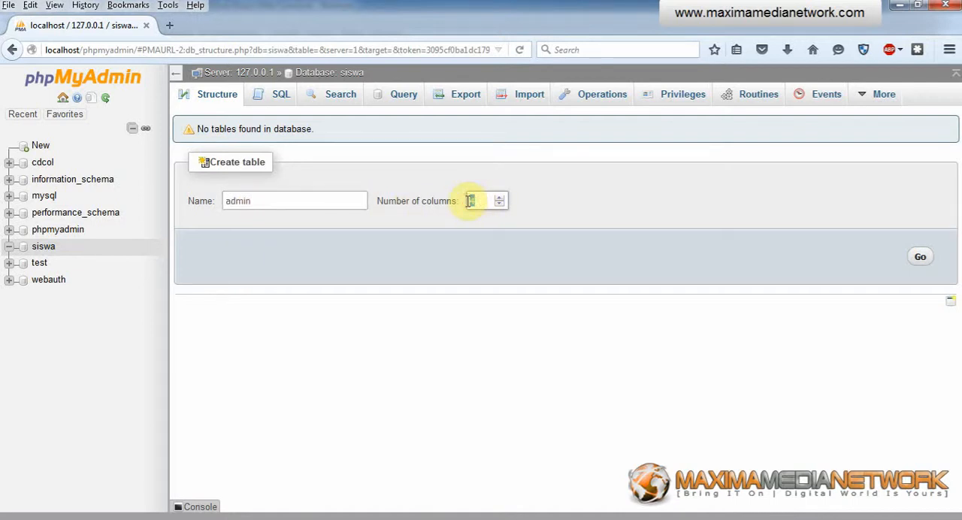
{"action": "type", "text": "2"}
{"action": "left_click", "coordinate": [922, 258]}
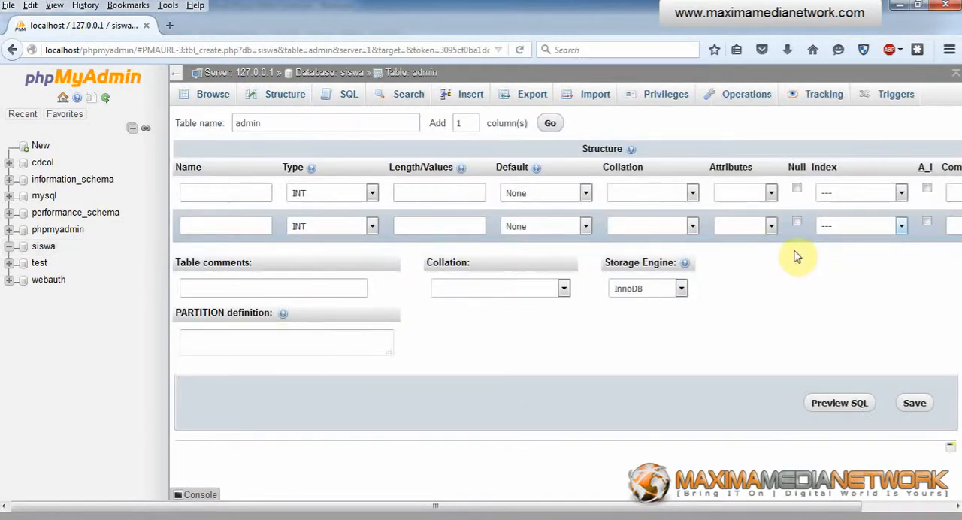
Step: Look up the admin fields in the notes and define the first column as username, type VARCHAR, length 50
{"action": "left_click", "coordinate": [160, 518]}
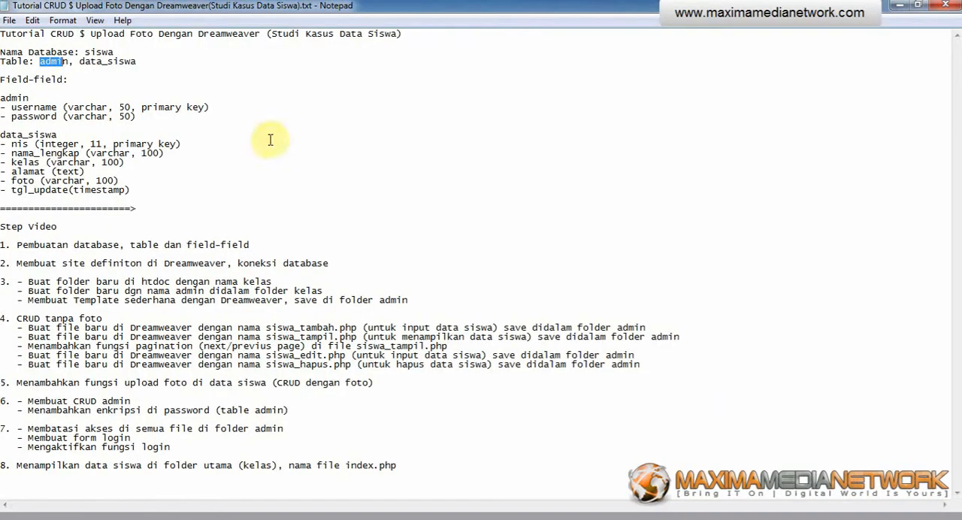
{"action": "left_click_drag", "start_coordinate": [17, 107], "coordinate": [46, 107]}
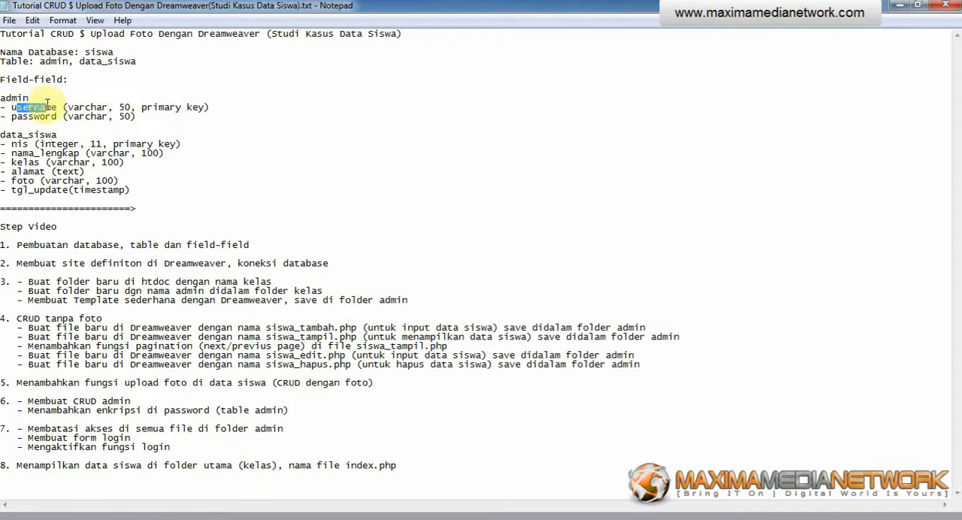
{"action": "key", "text": "alt+Tab"}
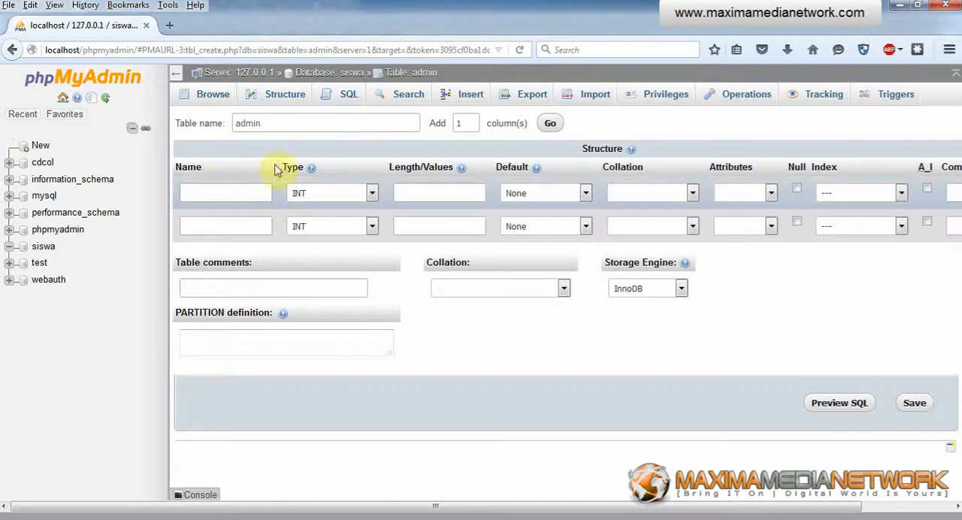
{"action": "left_click", "coordinate": [233, 189]}
{"action": "type", "text": "username"}
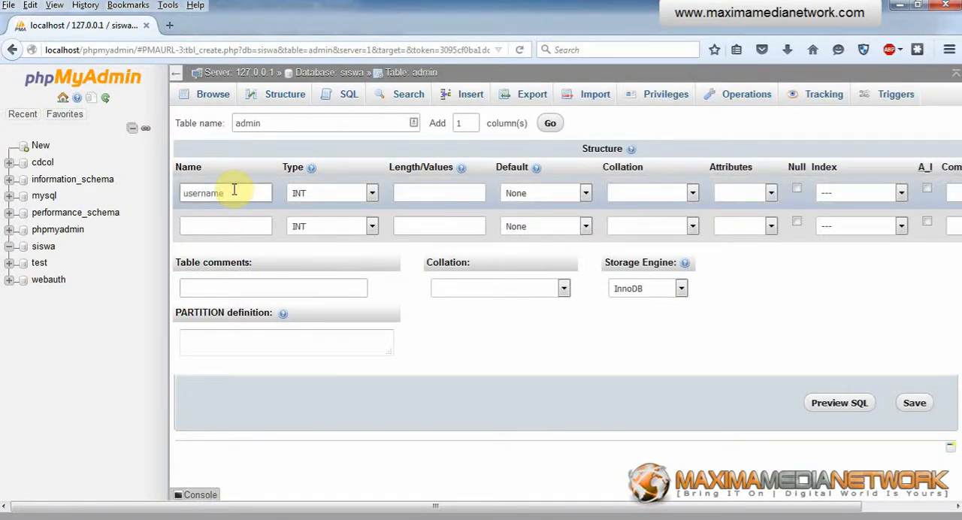
{"action": "left_click", "coordinate": [303, 193]}
{"action": "left_click", "coordinate": [309, 222]}
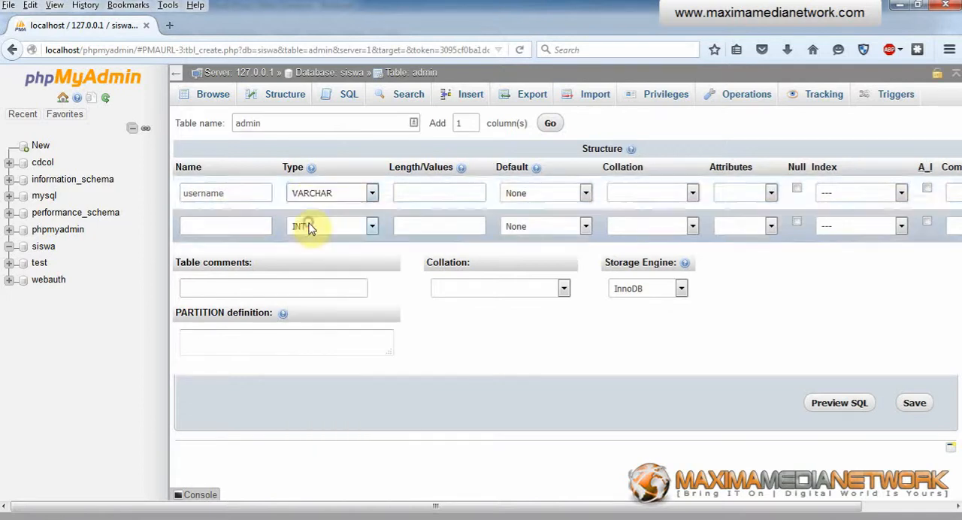
{"action": "left_click", "coordinate": [438, 194]}
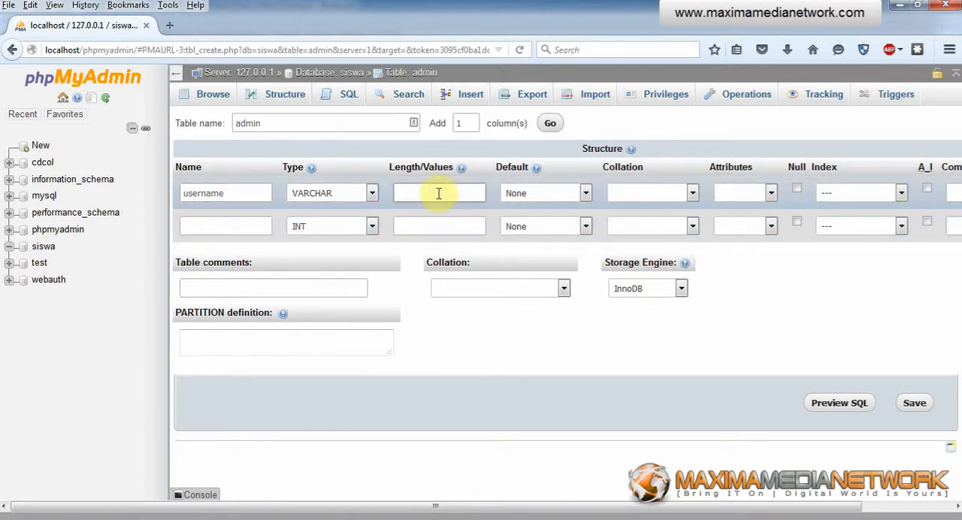
{"action": "type", "text": "50"}
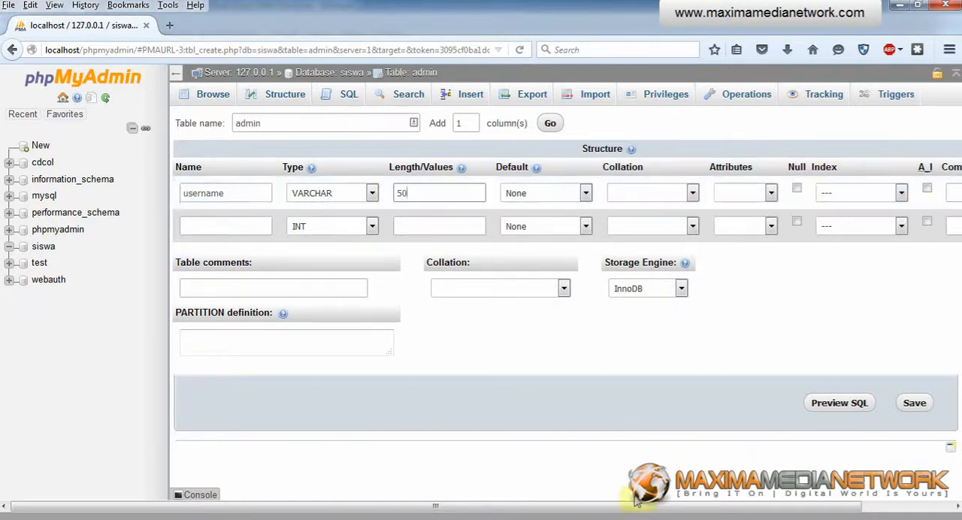
Step: Make the username column the table's PRIMARY index, accepting the default index settings
{"action": "left_click", "coordinate": [784, 505]}
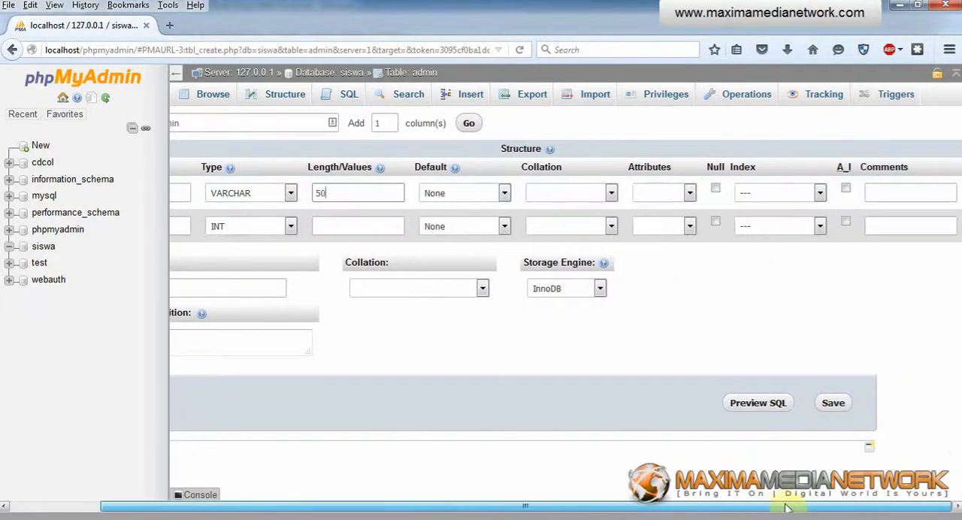
{"action": "left_click", "coordinate": [764, 194]}
{"action": "left_click", "coordinate": [768, 222]}
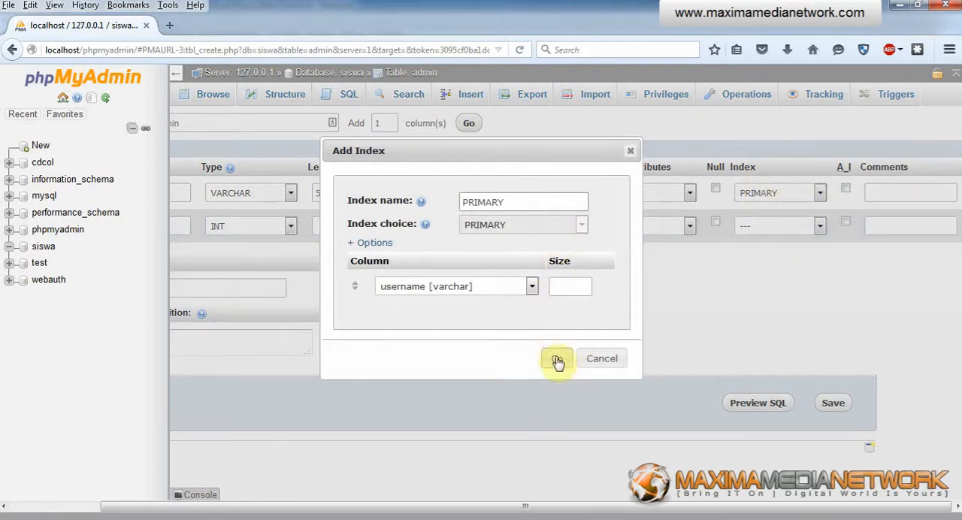
{"action": "left_click", "coordinate": [557, 360]}
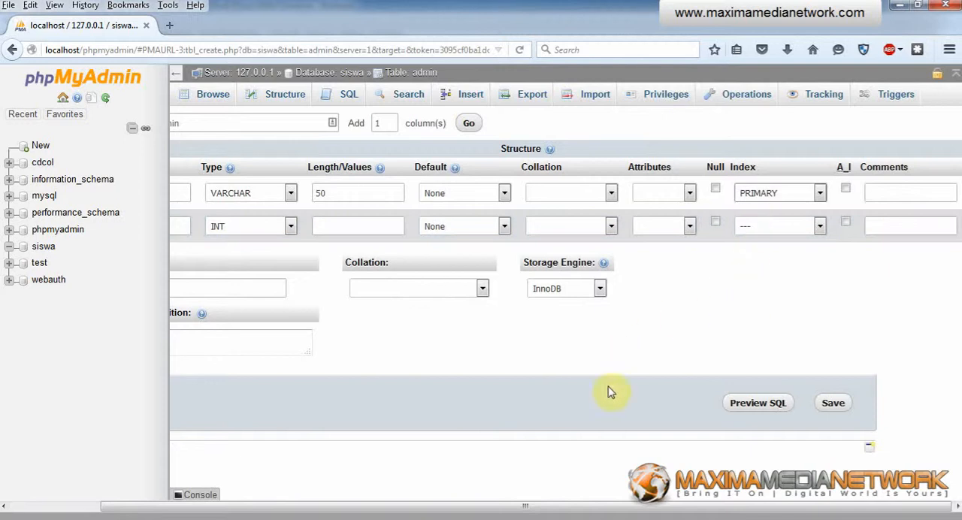
Step: Define the second column as password, type VARCHAR, length 50, and save the admin table
{"action": "left_click_drag", "start_coordinate": [622, 507], "coordinate": [391, 506]}
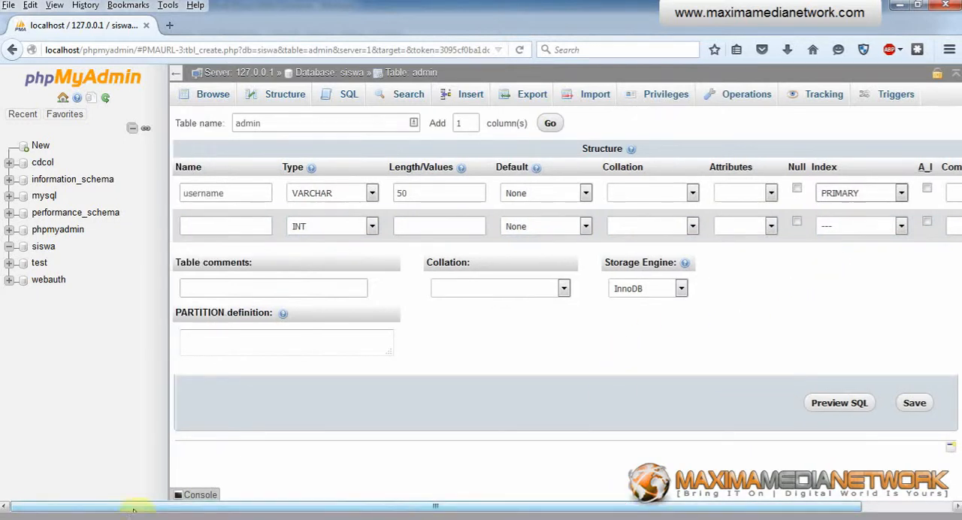
{"action": "left_click", "coordinate": [225, 223]}
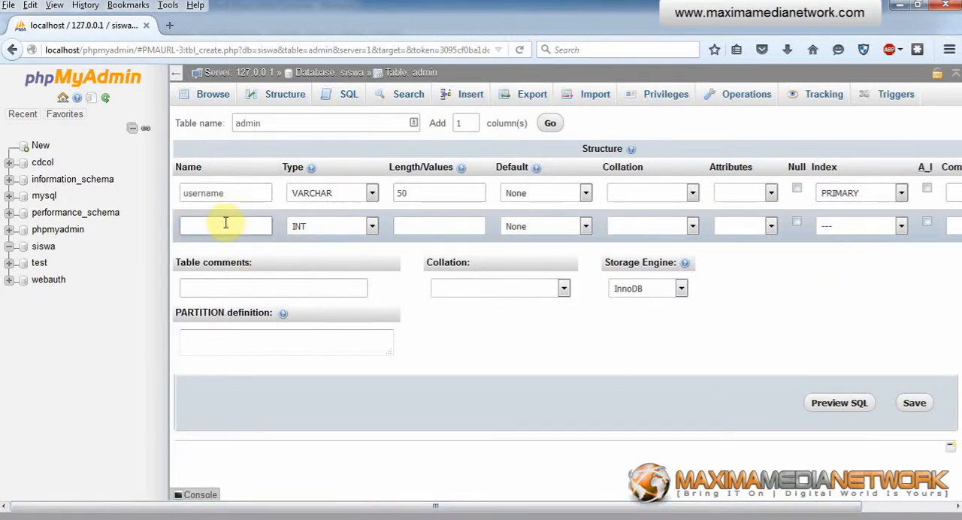
{"action": "type", "text": "password"}
{"action": "left_click", "coordinate": [316, 227]}
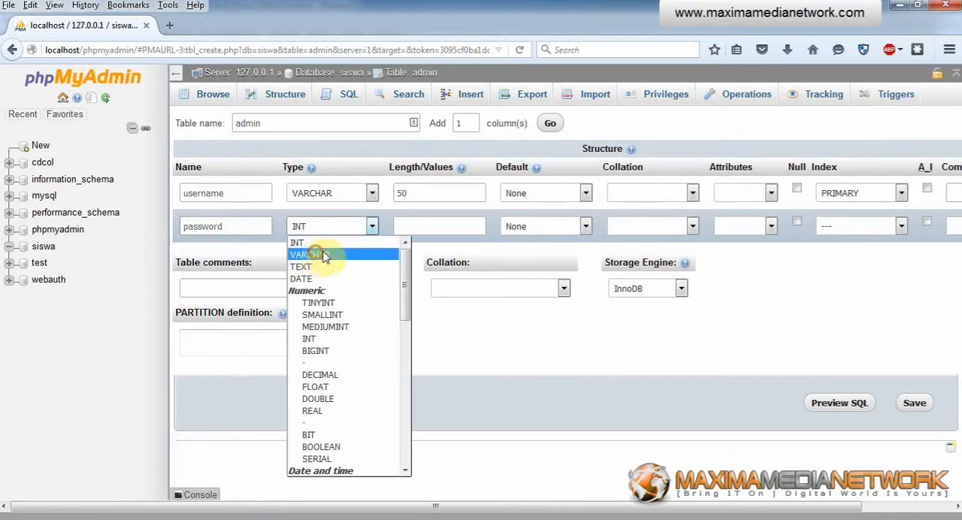
{"action": "left_click", "coordinate": [323, 255]}
{"action": "left_click", "coordinate": [413, 224]}
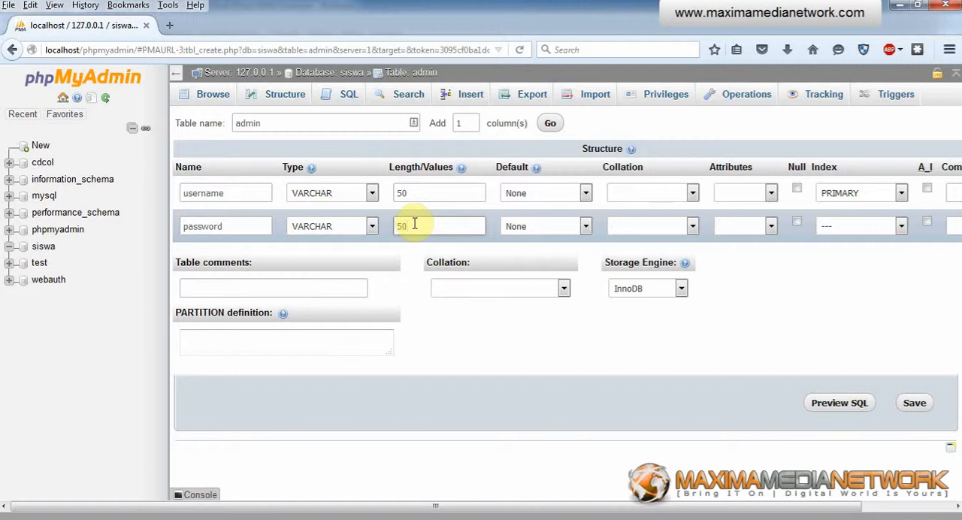
{"action": "type", "text": "50"}
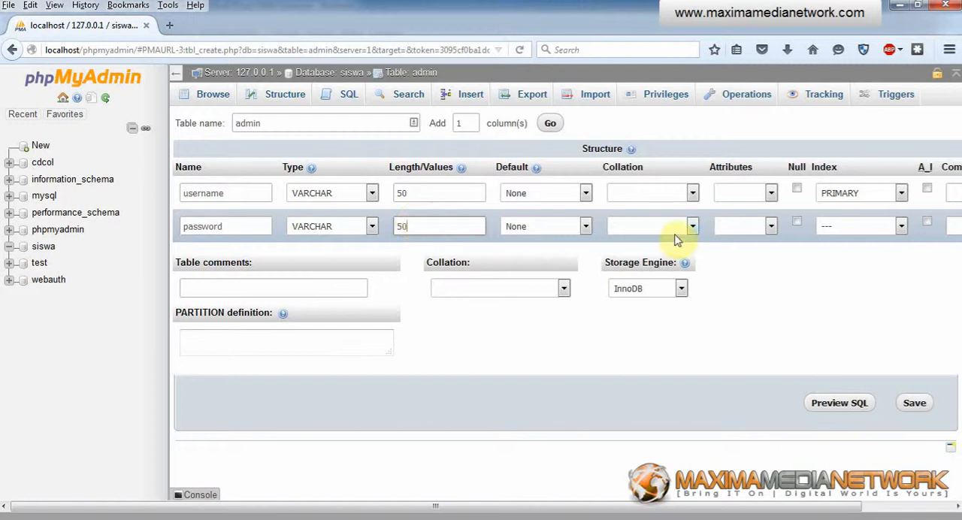
{"action": "left_click", "coordinate": [915, 404]}
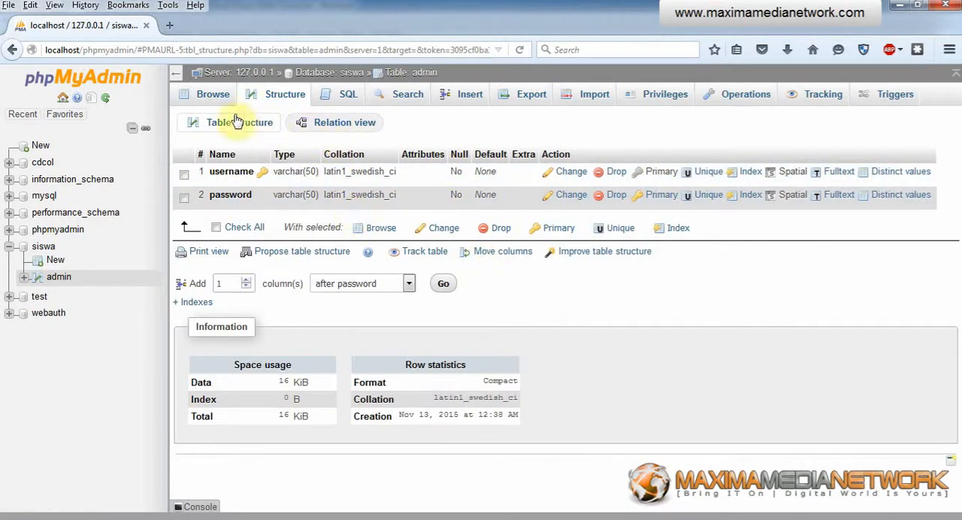
Step: Return to the siswa database structure and name a new table data_siswa by copying the name from the notes
{"action": "left_click", "coordinate": [335, 73]}
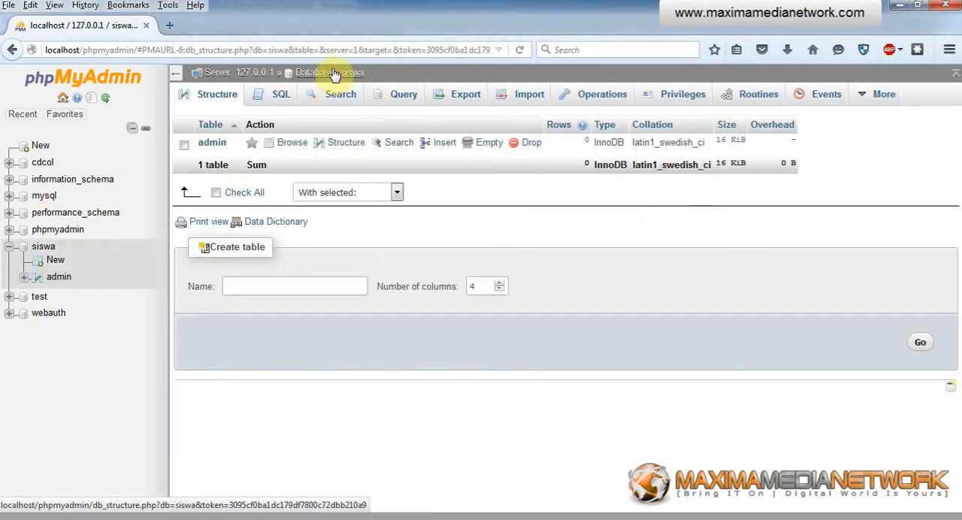
{"action": "left_click", "coordinate": [234, 518]}
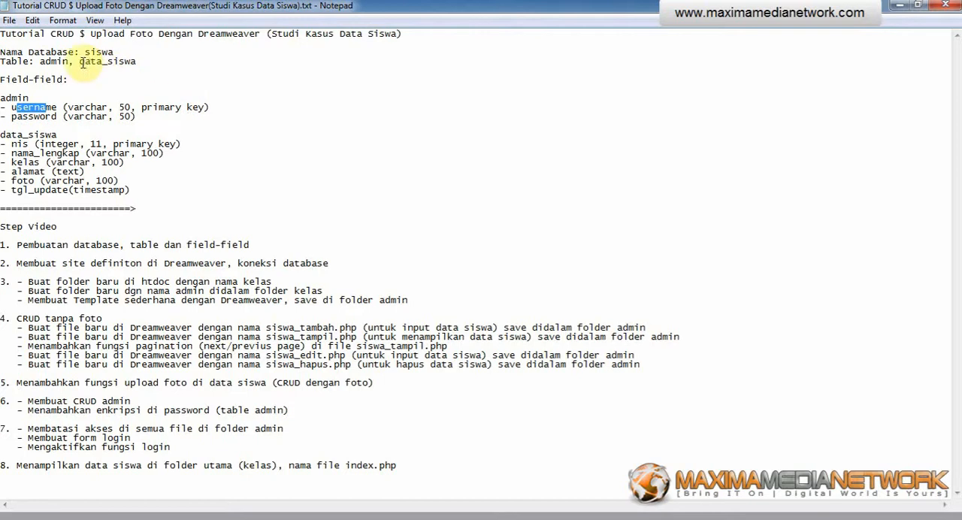
{"action": "left_click_drag", "start_coordinate": [81, 63], "coordinate": [138, 62]}
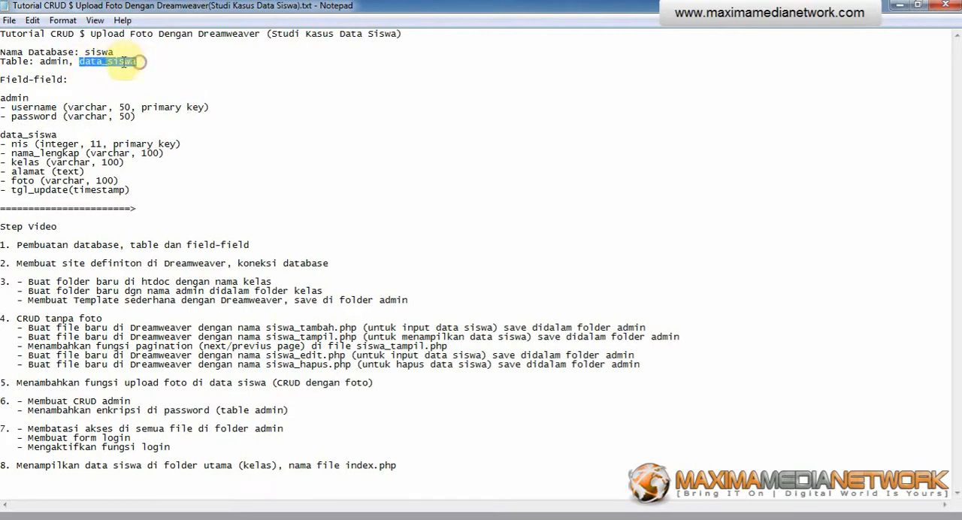
{"action": "right_click", "coordinate": [122, 62]}
{"action": "left_click", "coordinate": [159, 109]}
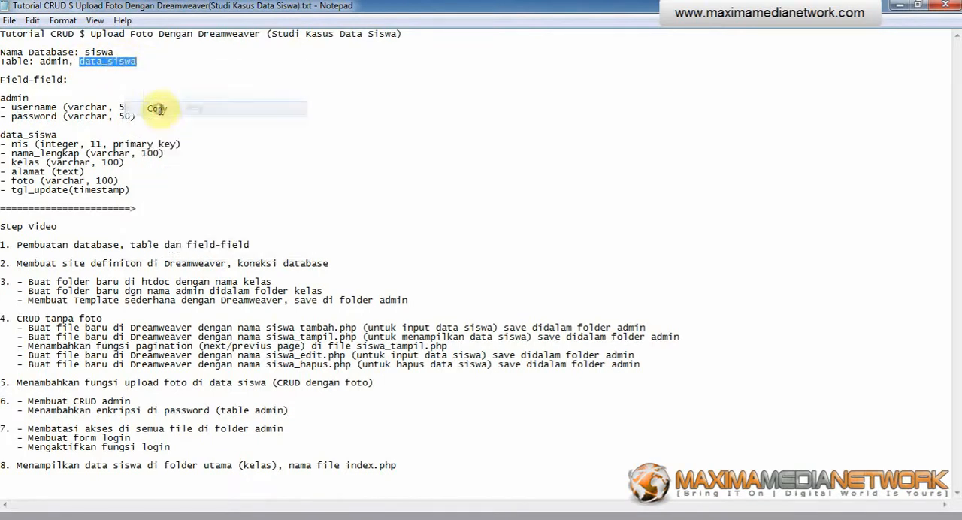
{"action": "left_click", "coordinate": [181, 518]}
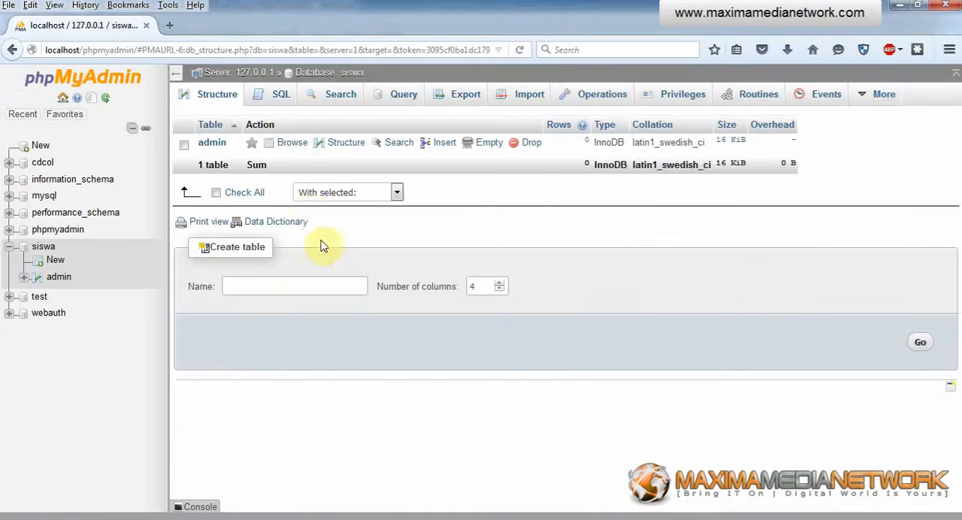
{"action": "left_click", "coordinate": [259, 294]}
{"action": "key", "text": "ctrl+v"}
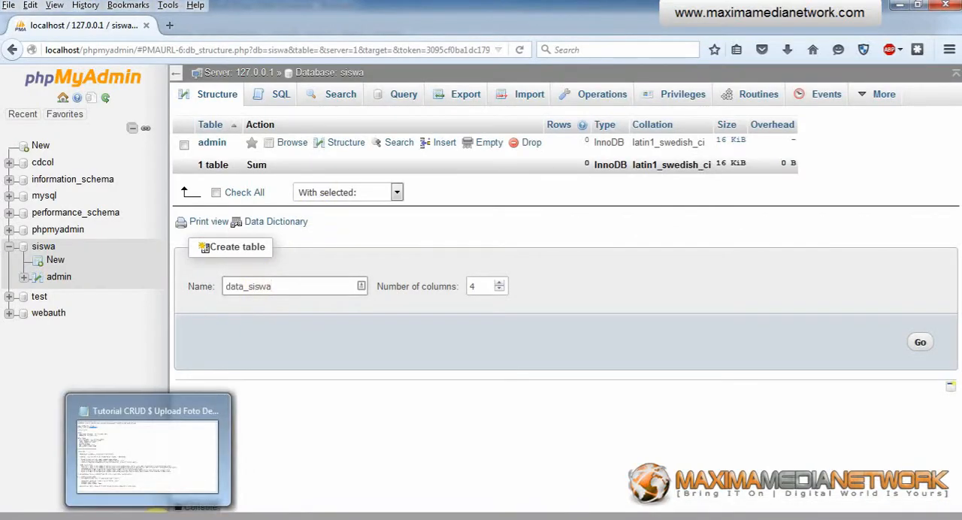
Step: Check the data_siswa field list in the notes, set the number of columns to 6, and proceed to the column definitions
{"action": "left_click", "coordinate": [156, 511]}
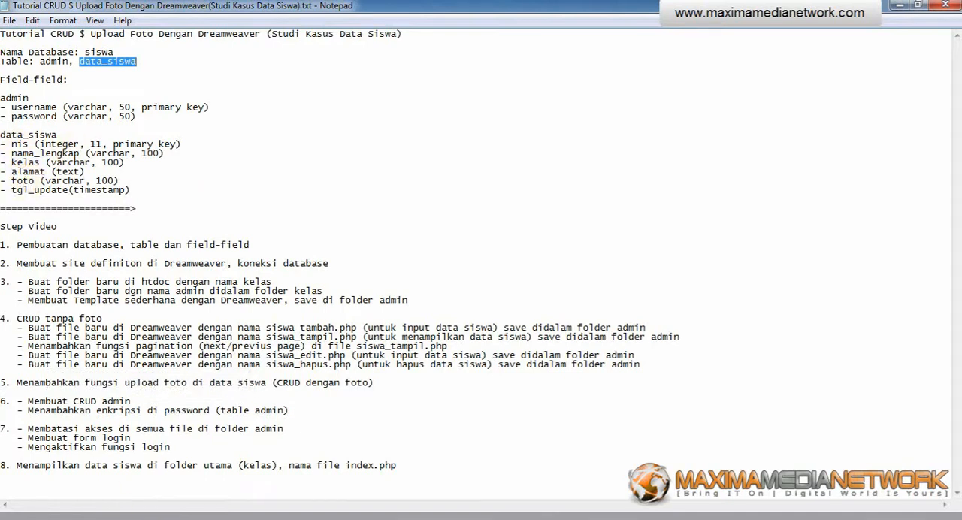
{"action": "left_click", "coordinate": [113, 516]}
{"action": "left_click_drag", "start_coordinate": [481, 286], "coordinate": [454, 290]}
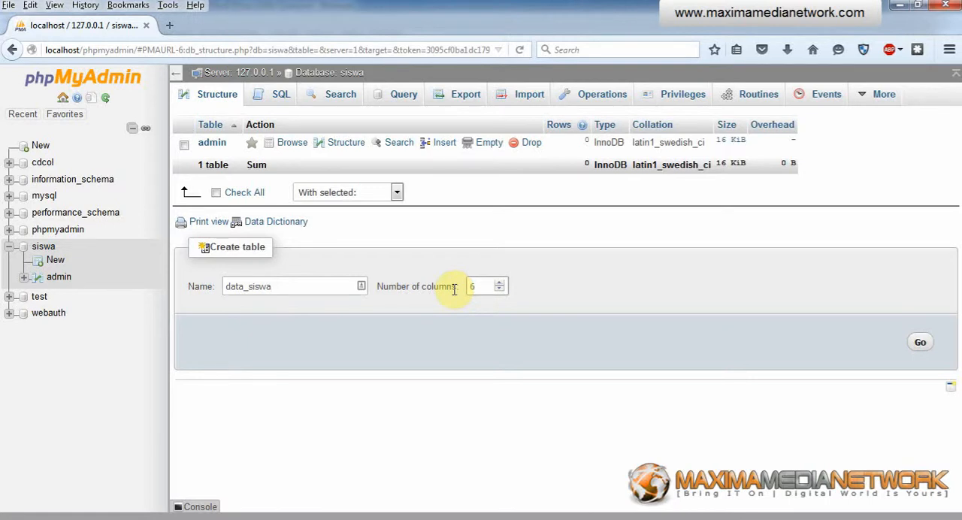
{"action": "type", "text": "6"}
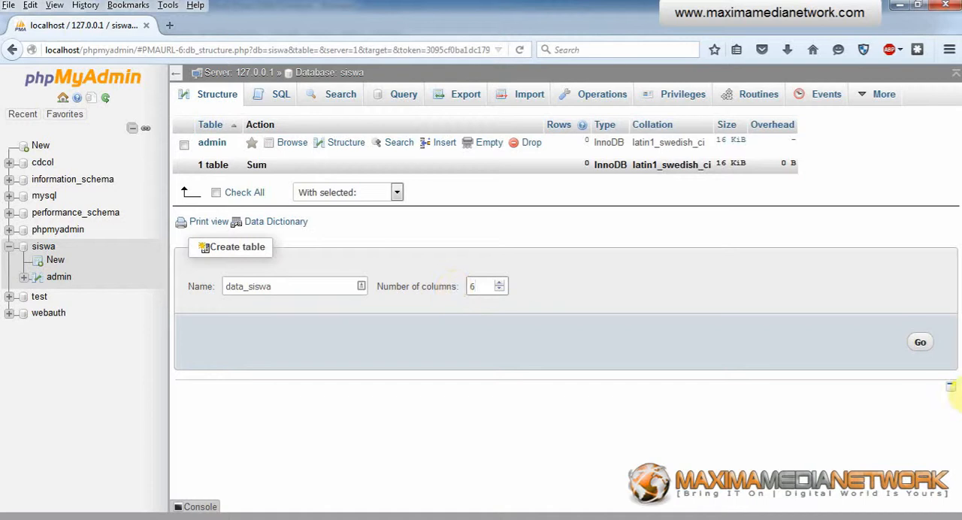
{"action": "left_click", "coordinate": [920, 344]}
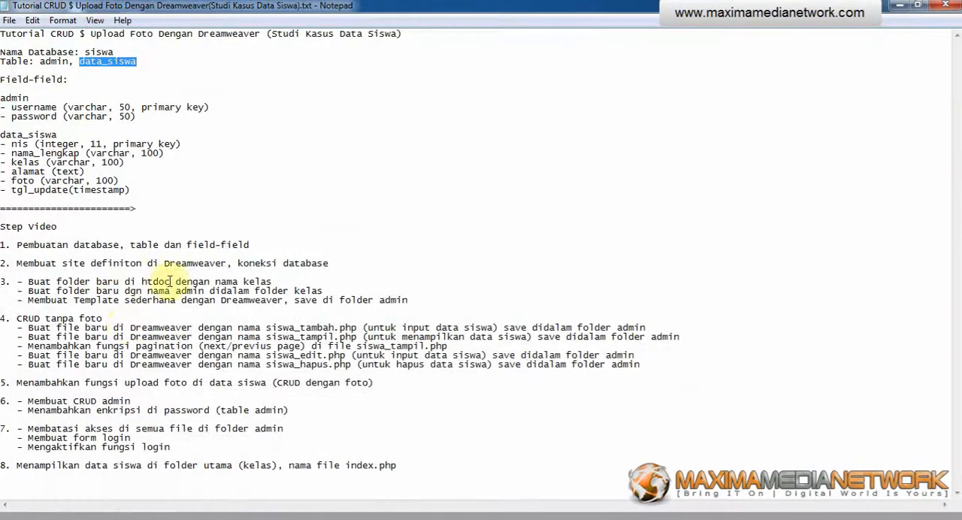
Step: Define the first column as nis, type INT, length 11, and enable auto-increment with its PRIMARY index, accepting the default index settings
{"action": "left_click_drag", "start_coordinate": [12, 143], "coordinate": [27, 144]}
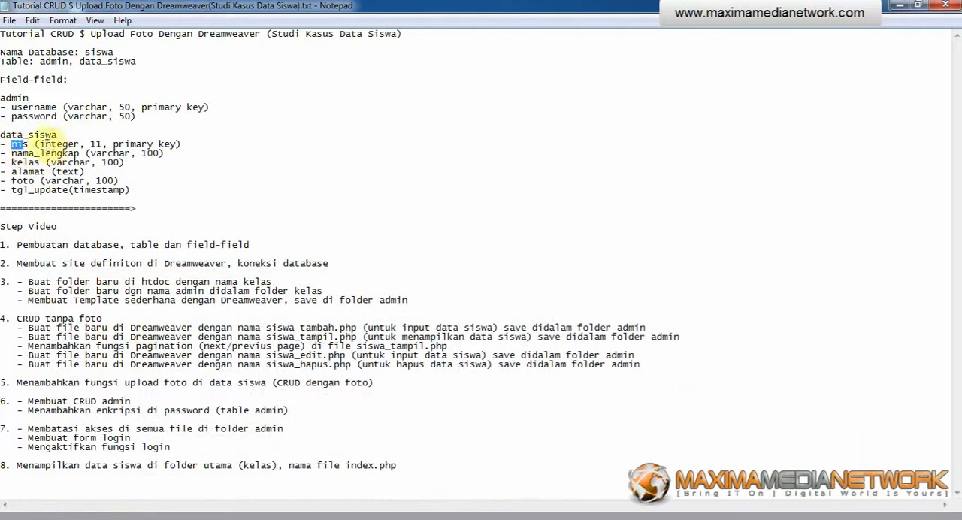
{"action": "key", "text": "alt+Tab"}
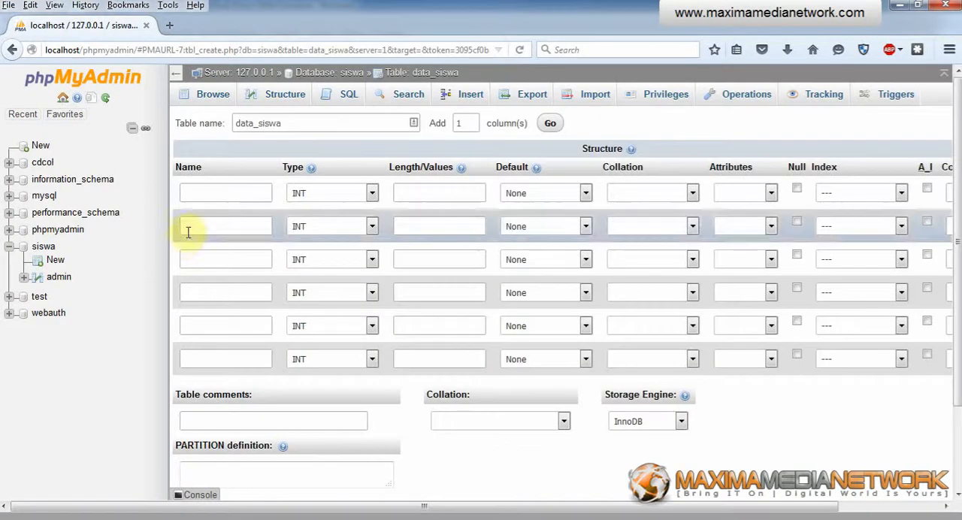
{"action": "left_click", "coordinate": [218, 192]}
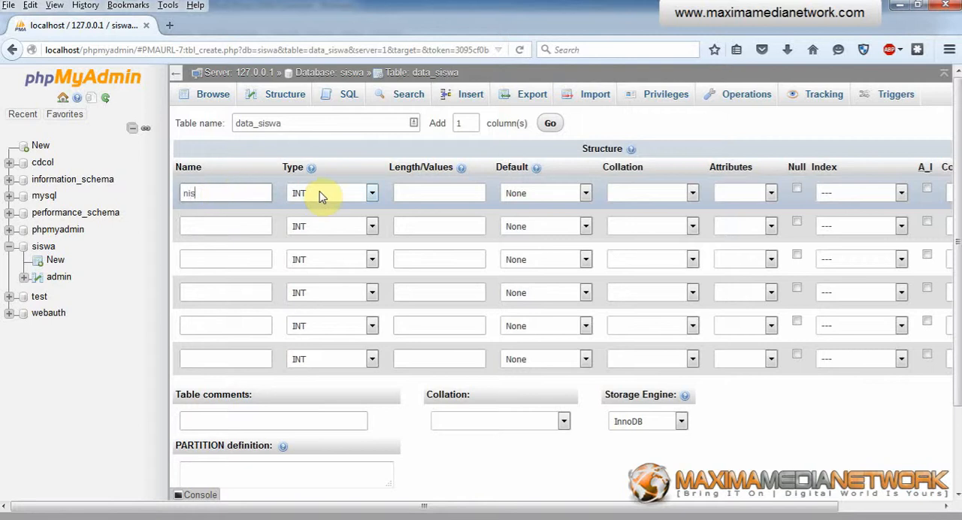
{"action": "left_click", "coordinate": [431, 191]}
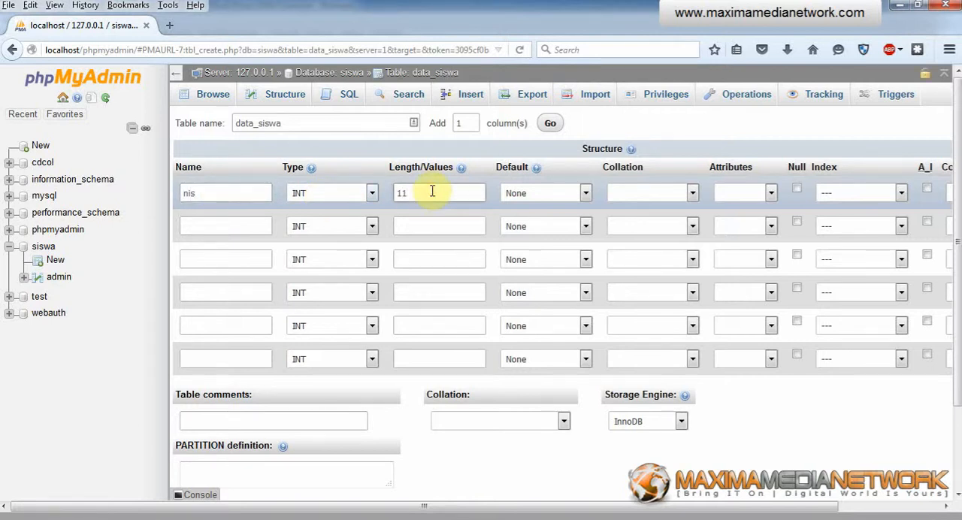
{"action": "left_click", "coordinate": [927, 188]}
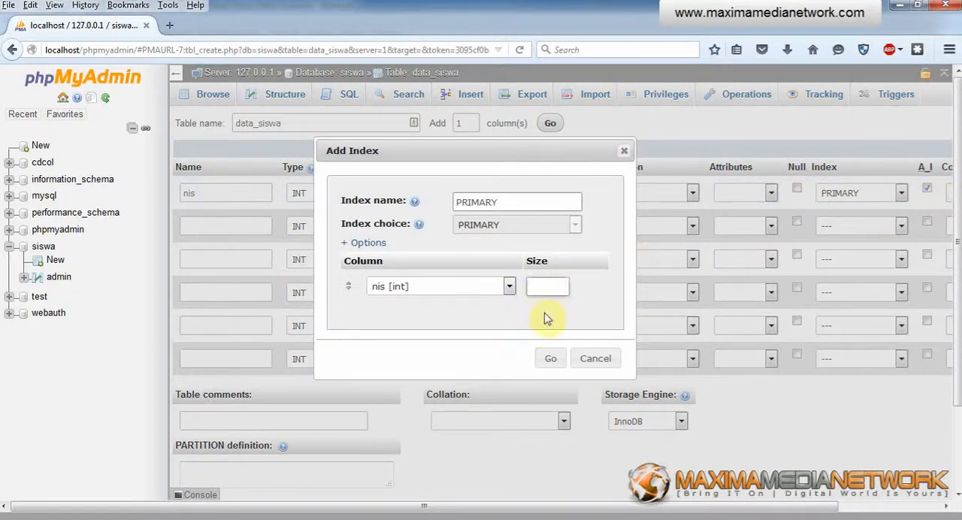
{"action": "left_click", "coordinate": [549, 358]}
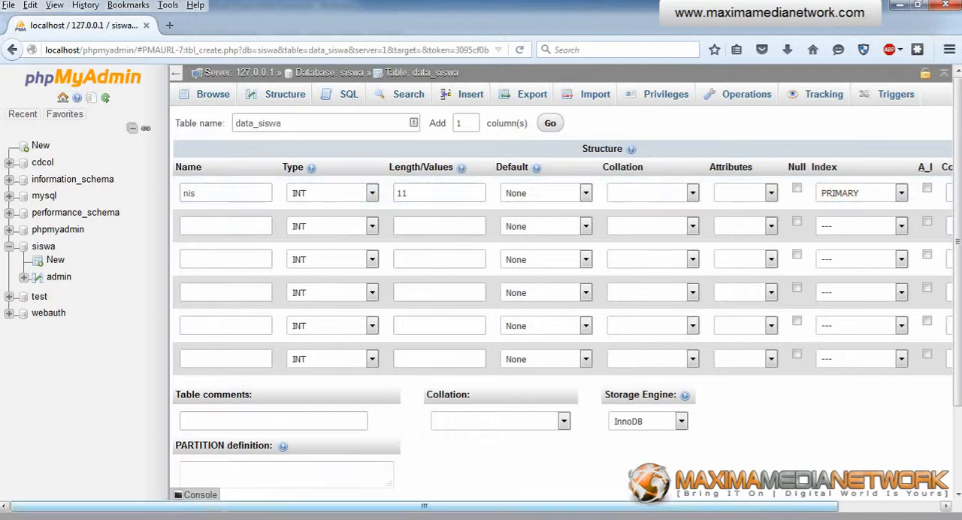
Step: Try the auto-increment option on the nis column, leaving it switched off
{"action": "mouse_move", "coordinate": [148, 519]}
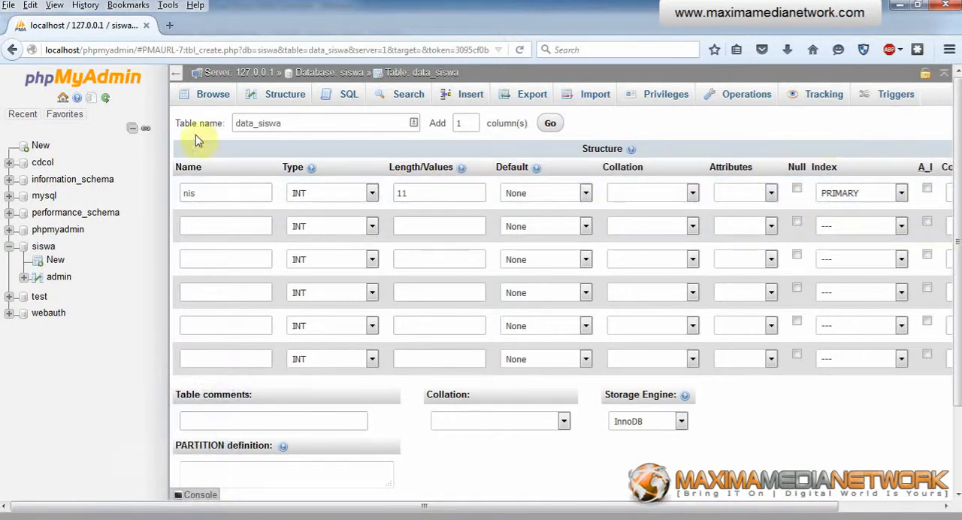
{"action": "left_click", "coordinate": [266, 125]}
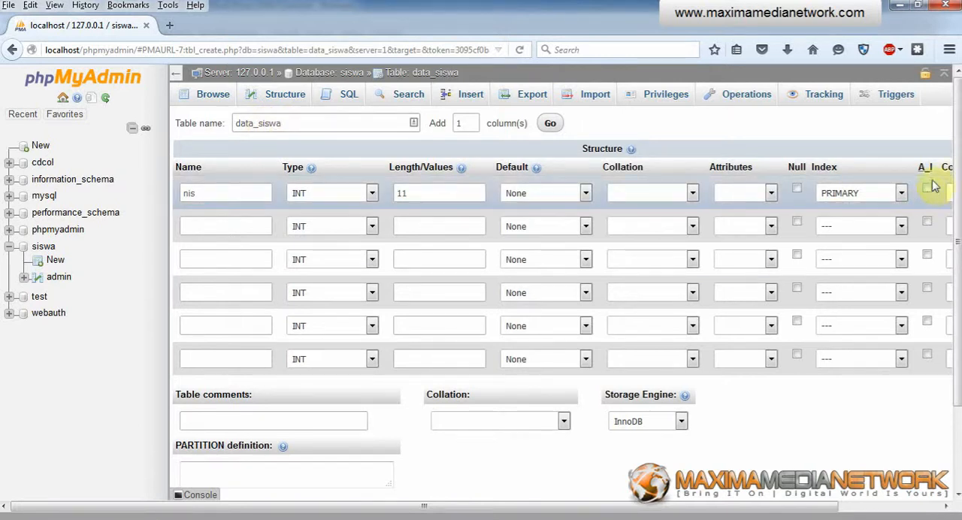
{"action": "left_click", "coordinate": [200, 192]}
{"action": "double_click", "coordinate": [199, 192]}
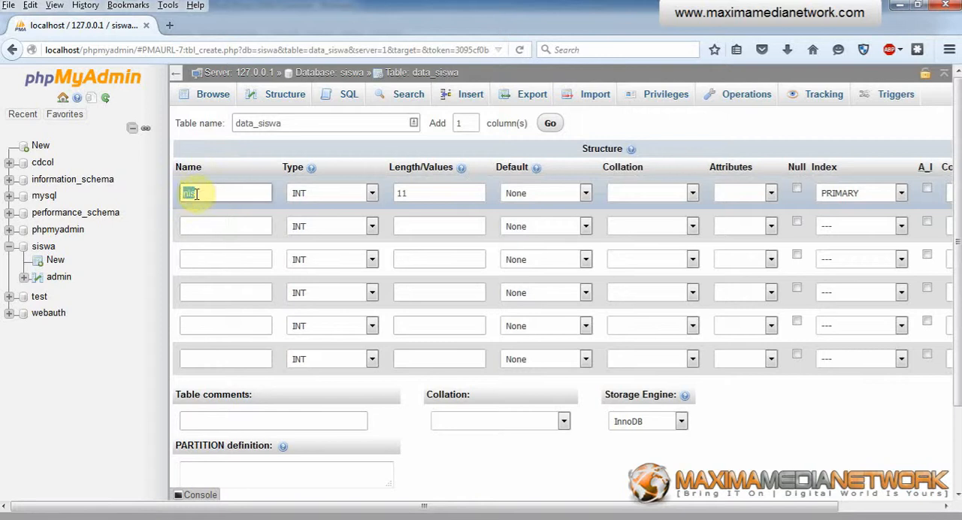
{"action": "left_click", "coordinate": [929, 191]}
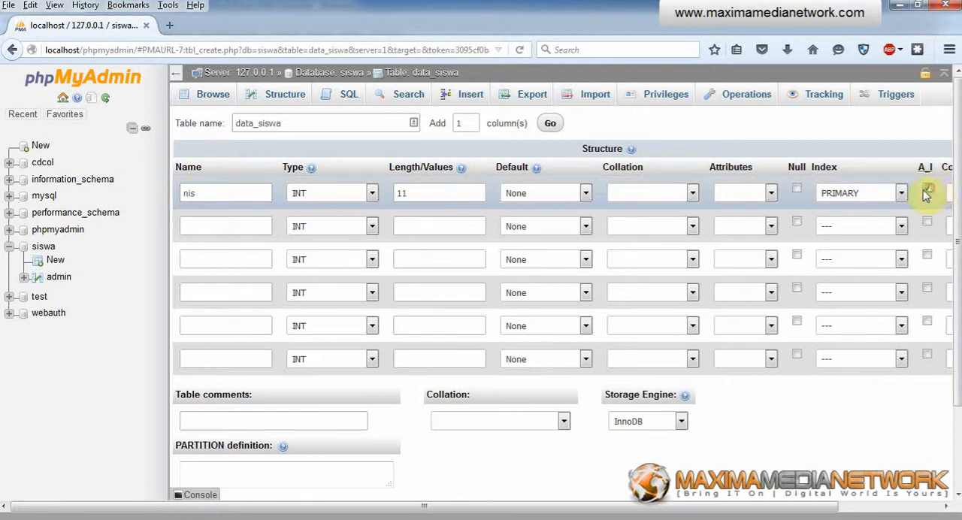
{"action": "left_click", "coordinate": [929, 192]}
{"action": "left_click", "coordinate": [928, 190]}
{"action": "left_click", "coordinate": [927, 188]}
{"action": "left_click", "coordinate": [928, 191]}
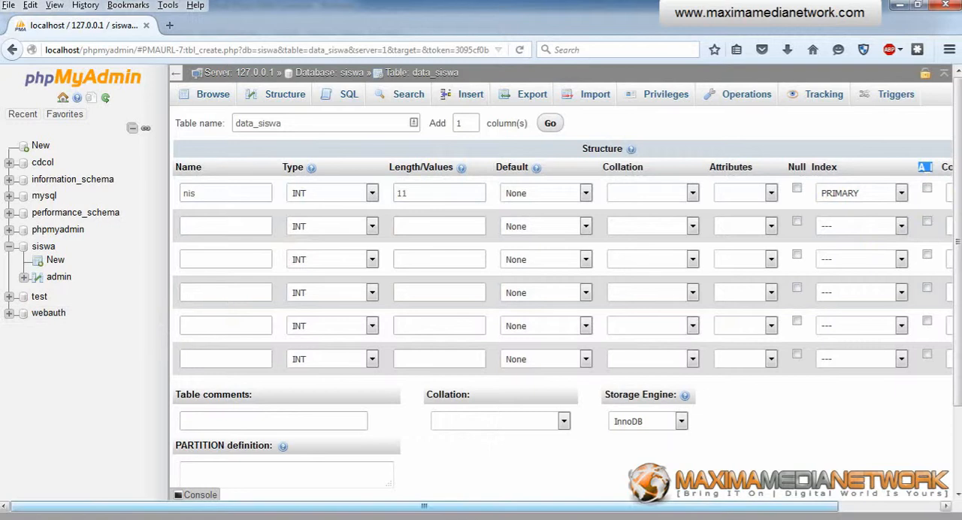
Step: Define the second column as nama_lengkap, copying the name from the notes, with type VARCHAR and length 100
{"action": "left_click", "coordinate": [192, 517]}
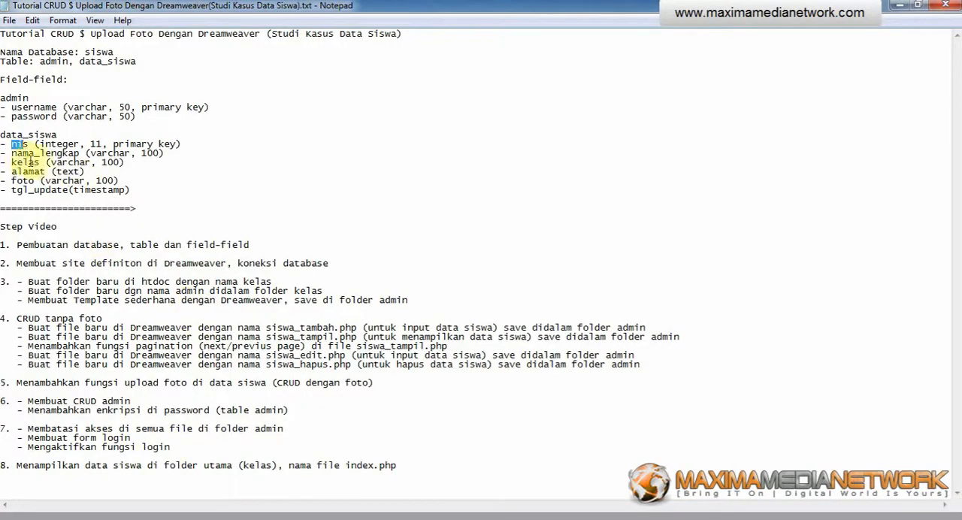
{"action": "left_click_drag", "start_coordinate": [12, 153], "coordinate": [78, 154]}
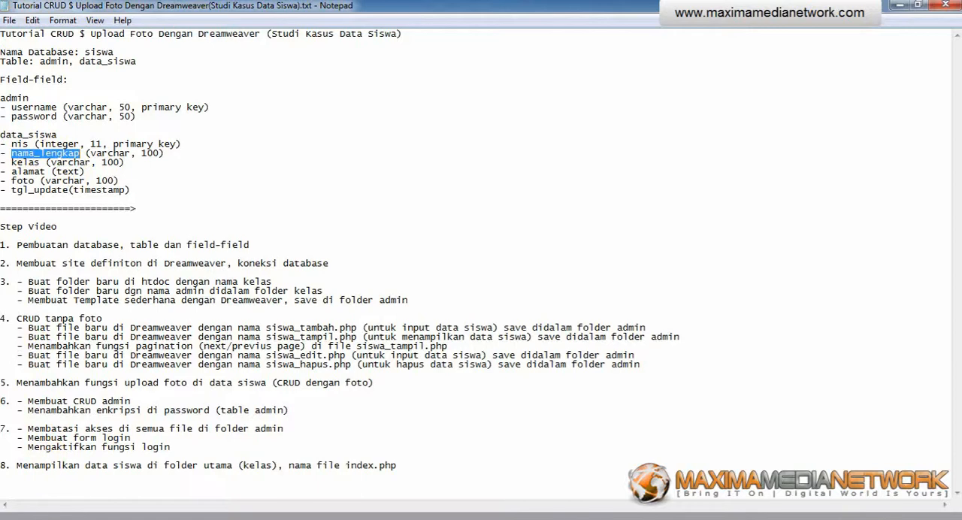
{"action": "left_click", "coordinate": [65, 515]}
{"action": "left_click", "coordinate": [215, 230]}
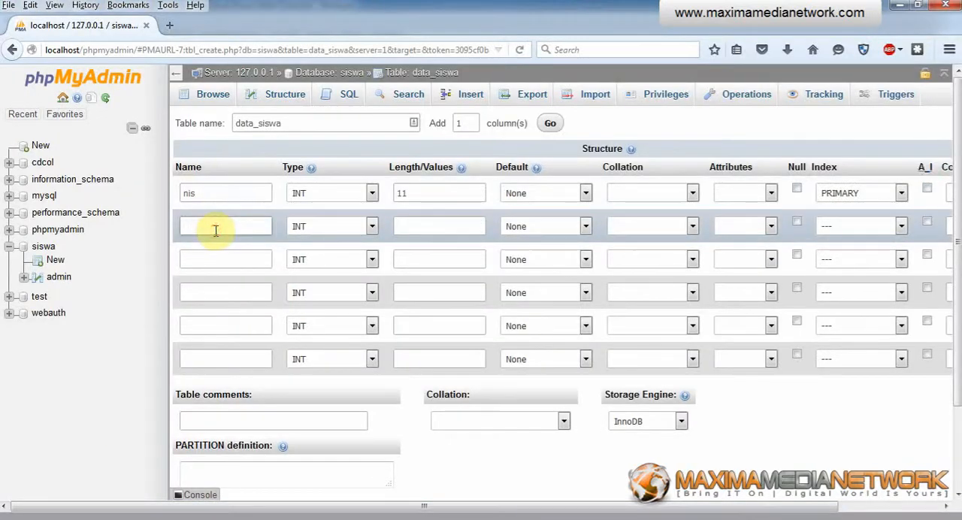
{"action": "key", "text": "ctrl+v"}
{"action": "left_click", "coordinate": [313, 226]}
{"action": "left_click", "coordinate": [316, 254]}
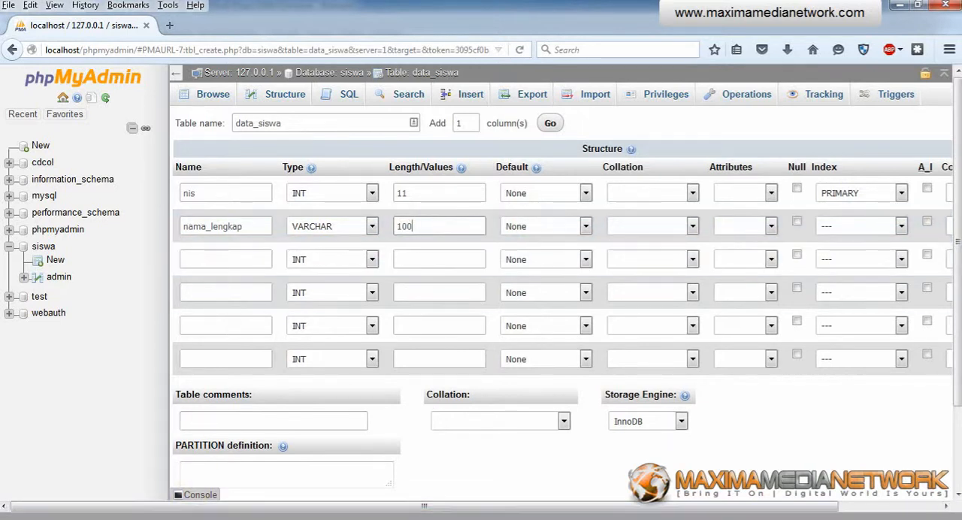
Step: Define the third column as kelas, copying the name from the notes, with type VARCHAR and length 100
{"action": "left_click", "coordinate": [185, 518]}
{"action": "left_click_drag", "start_coordinate": [11, 162], "coordinate": [39, 163]}
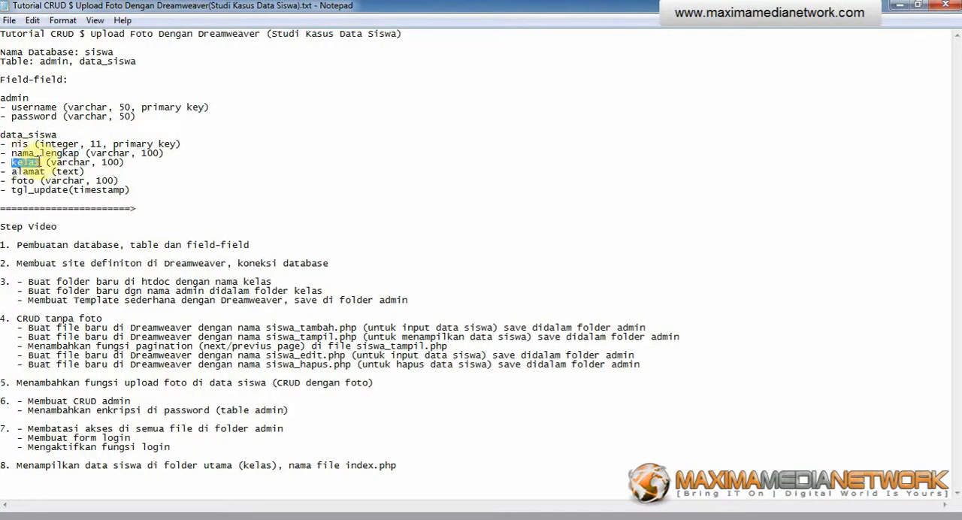
{"action": "left_click", "coordinate": [112, 518]}
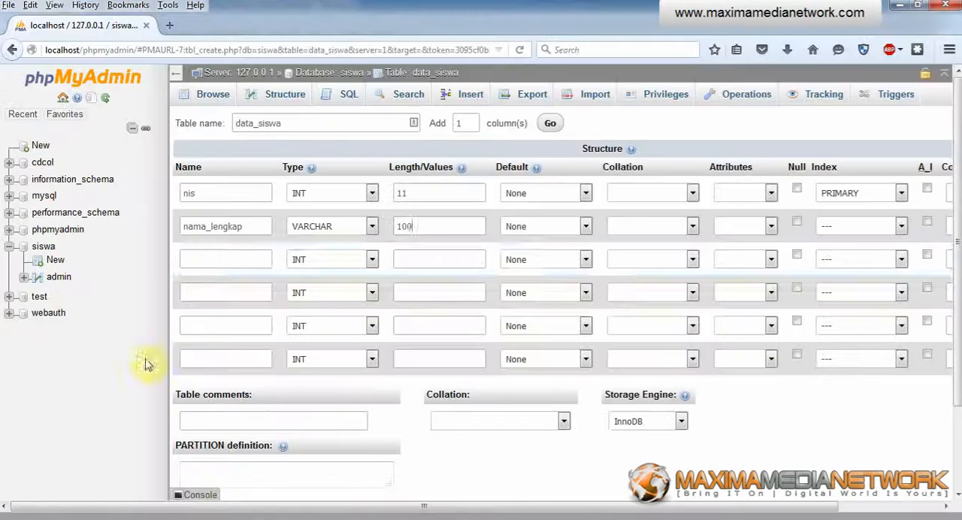
{"action": "left_click", "coordinate": [195, 260]}
{"action": "key", "text": "ctrl+v"}
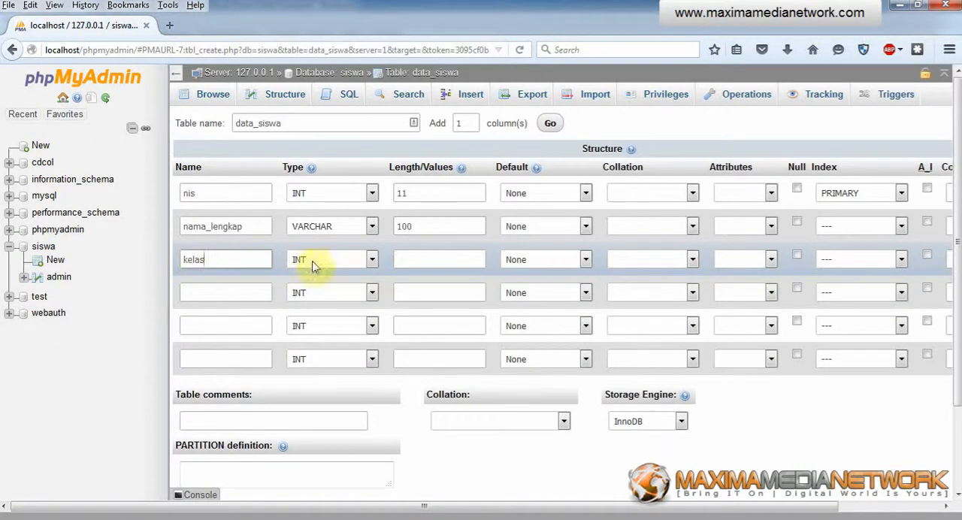
{"action": "left_click", "coordinate": [313, 261]}
{"action": "left_click", "coordinate": [314, 292]}
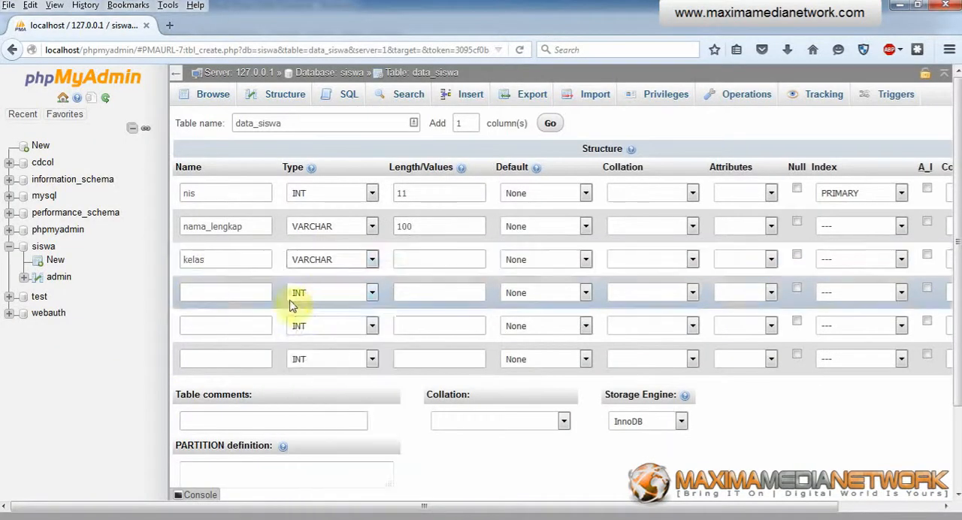
Step: Define the fourth column as alamat, copying the name from the notes, with type TEXT and no length
{"action": "key", "text": "alt+Tab"}
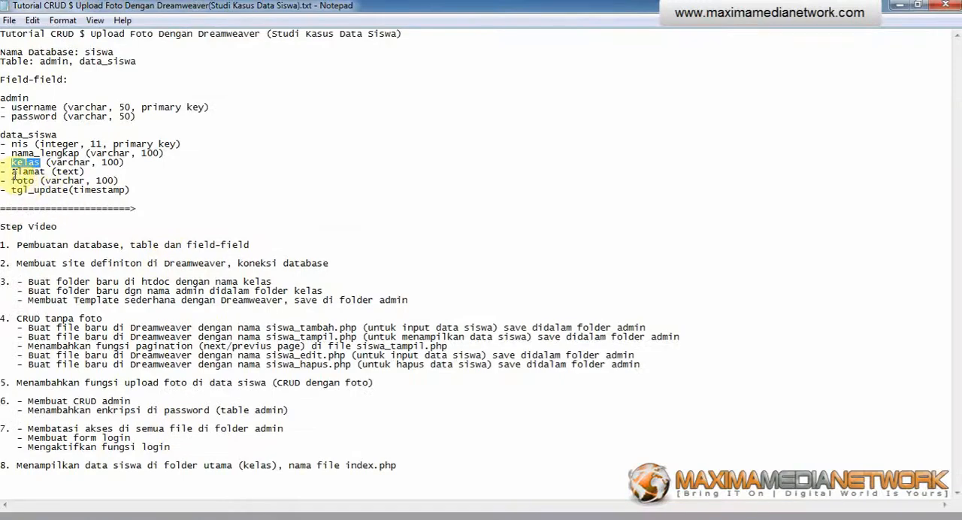
{"action": "left_click_drag", "start_coordinate": [12, 172], "coordinate": [44, 173]}
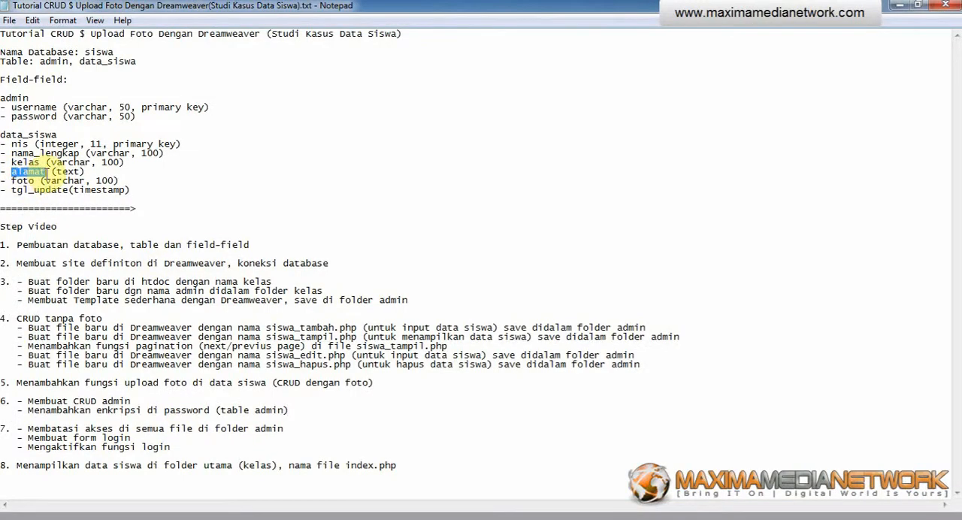
{"action": "key", "text": "alt+Tab"}
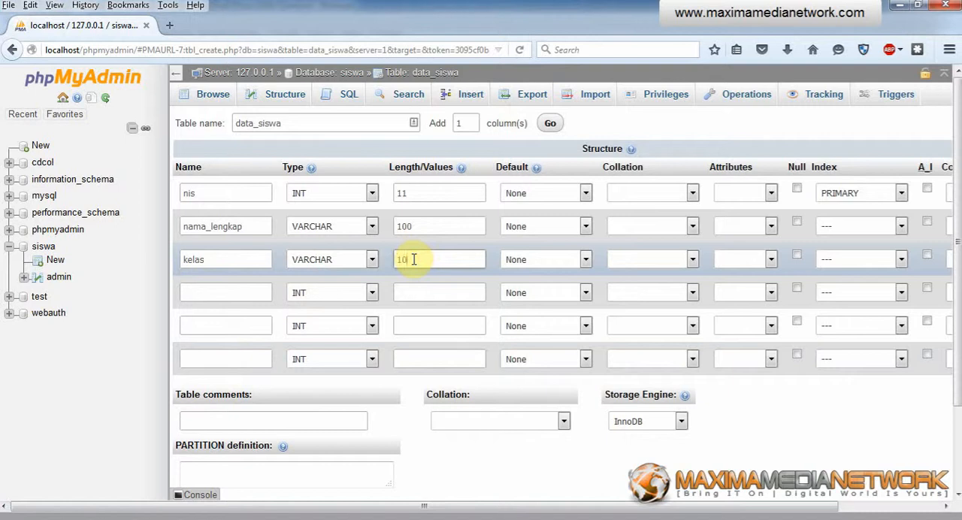
{"action": "left_click", "coordinate": [200, 295]}
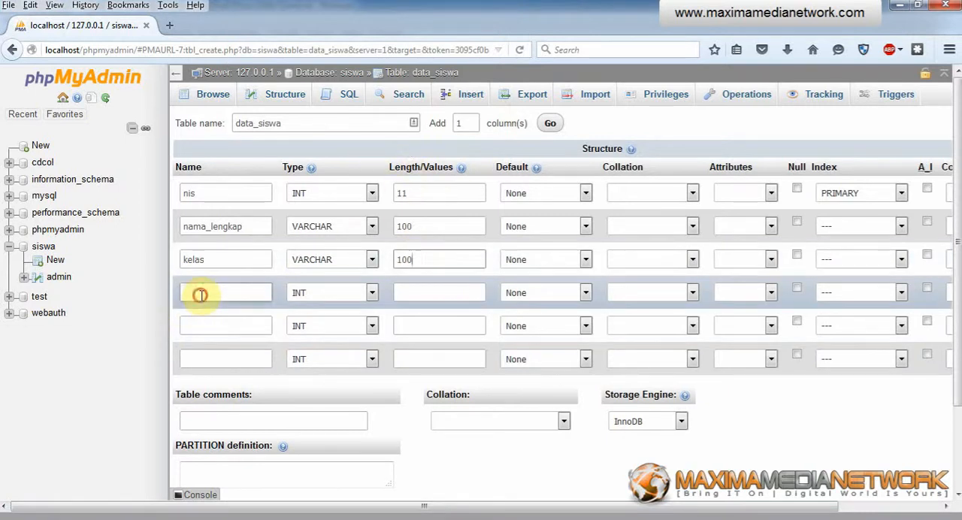
{"action": "left_click", "coordinate": [329, 294]}
{"action": "left_click", "coordinate": [325, 335]}
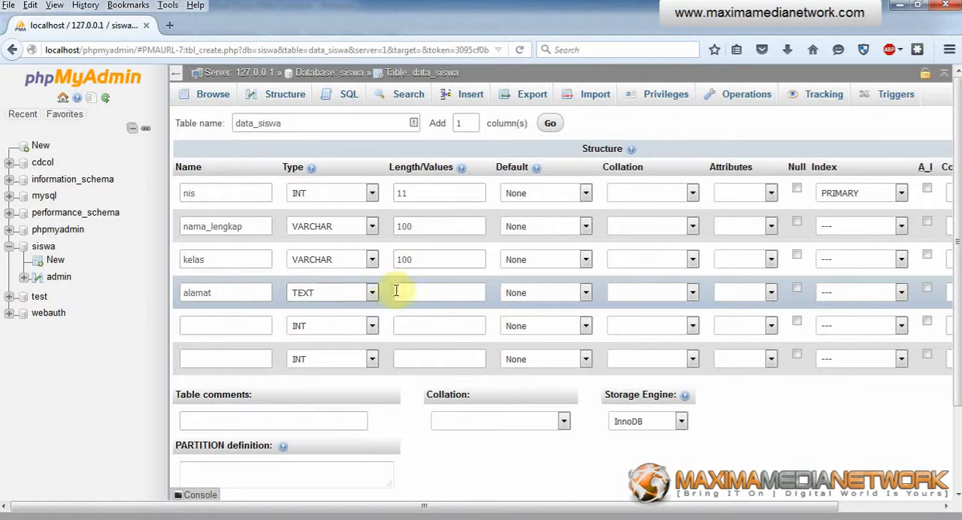
{"action": "left_click", "coordinate": [408, 294]}
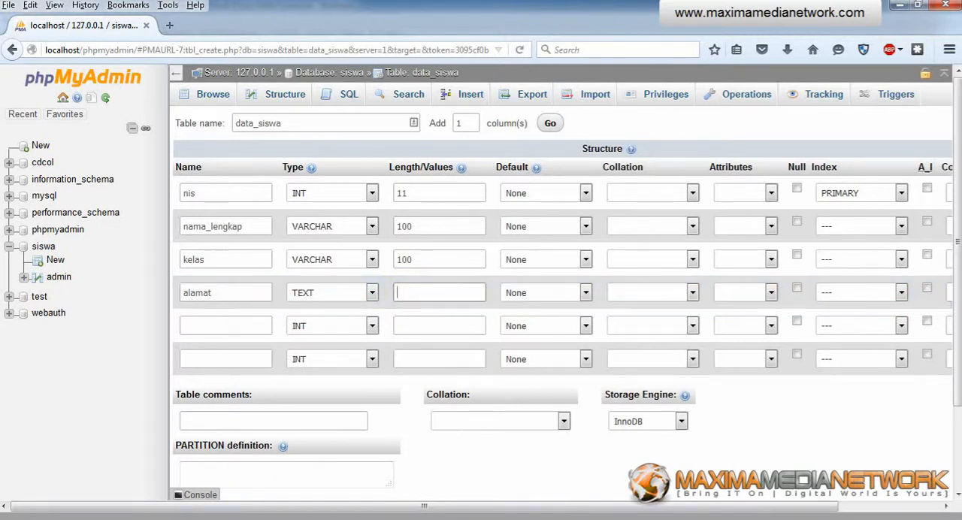
Step: Define the fifth column as foto, copying the name from the notes, with type VARCHAR and length 100
{"action": "left_click", "coordinate": [226, 518]}
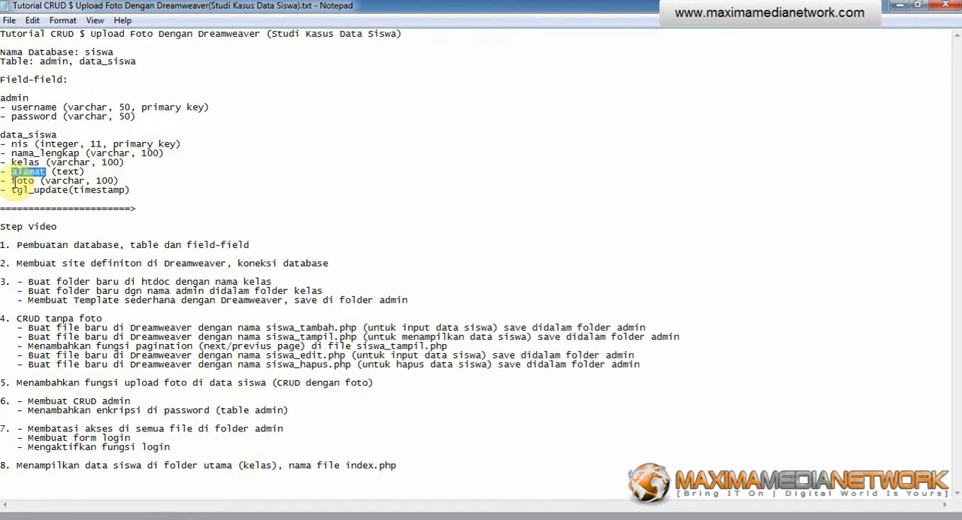
{"action": "left_click_drag", "start_coordinate": [11, 180], "coordinate": [35, 180]}
{"action": "key", "text": "ctrl+c"}
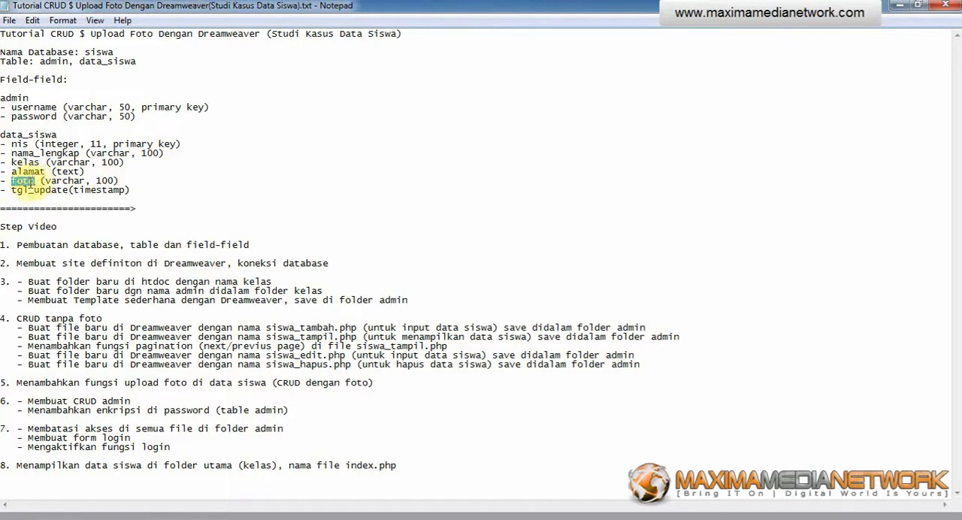
{"action": "key", "text": "alt+Tab"}
{"action": "left_click", "coordinate": [198, 330]}
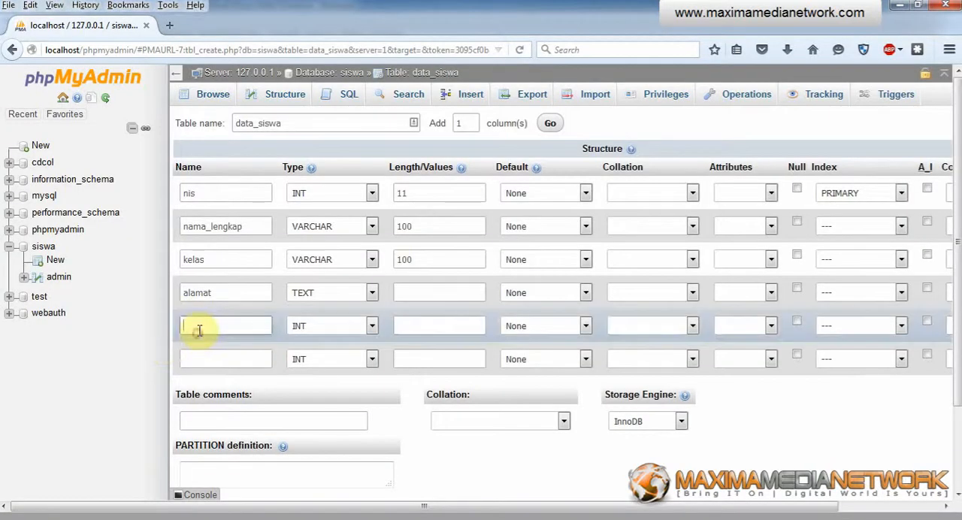
{"action": "key", "text": "ctrl+v"}
{"action": "left_click", "coordinate": [336, 325]}
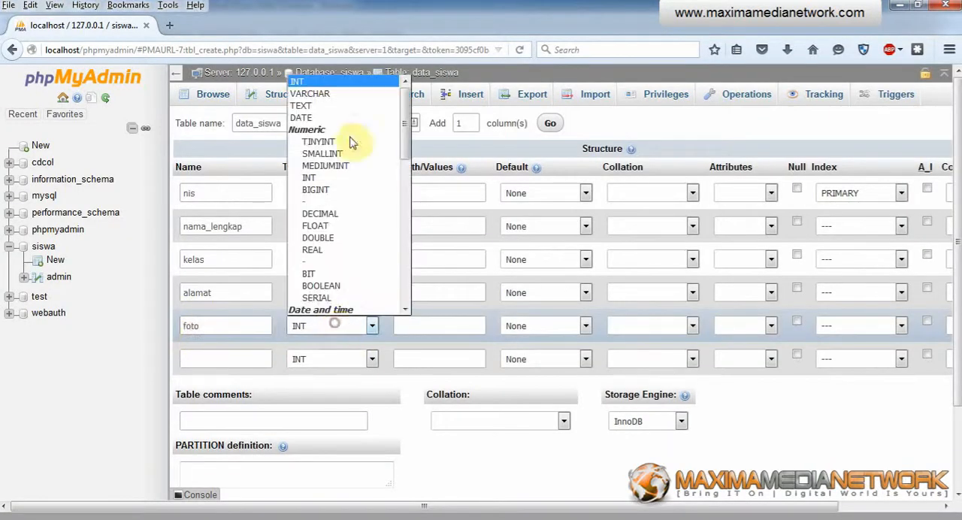
{"action": "left_click", "coordinate": [362, 96]}
{"action": "left_click", "coordinate": [409, 329]}
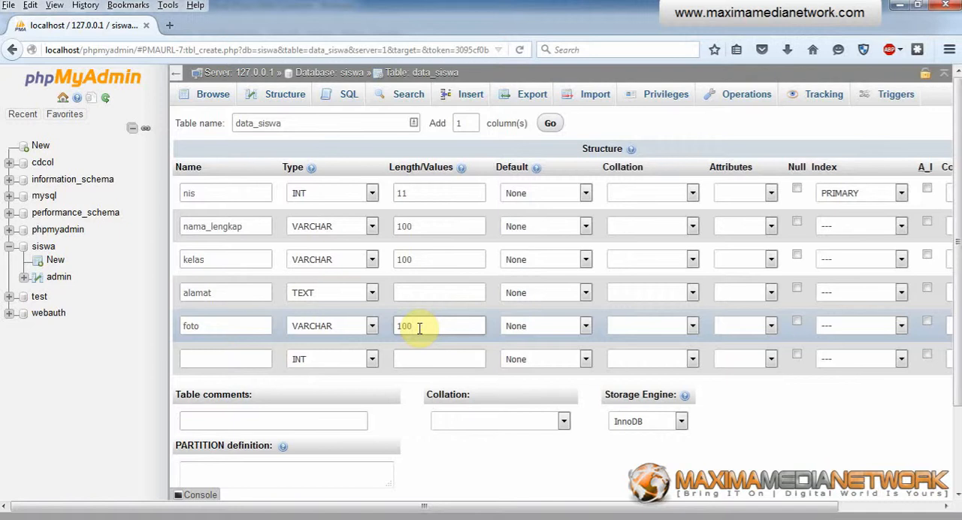
Step: Define the sixth column as tgl_update, copying the name from the notes, with type TIMESTAMP and no length
{"action": "mouse_move", "coordinate": [153, 518]}
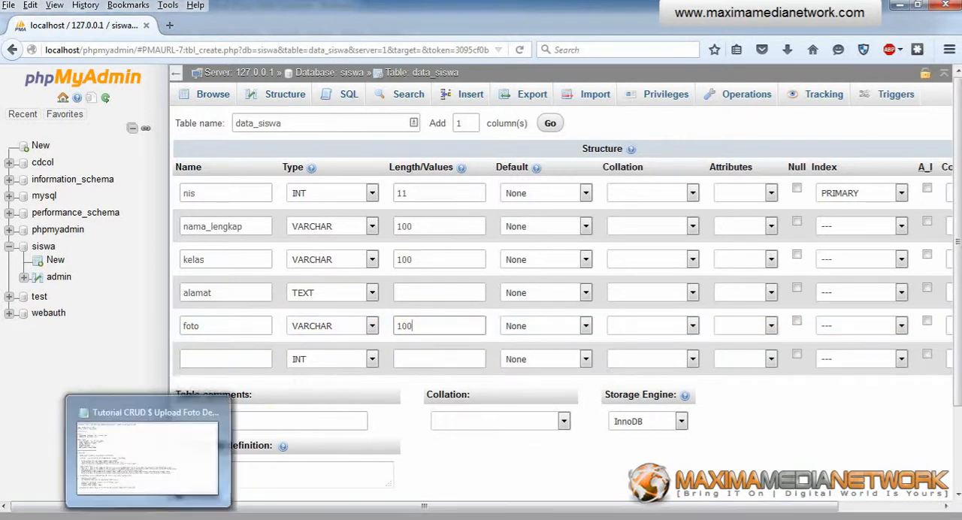
{"action": "left_click", "coordinate": [176, 485]}
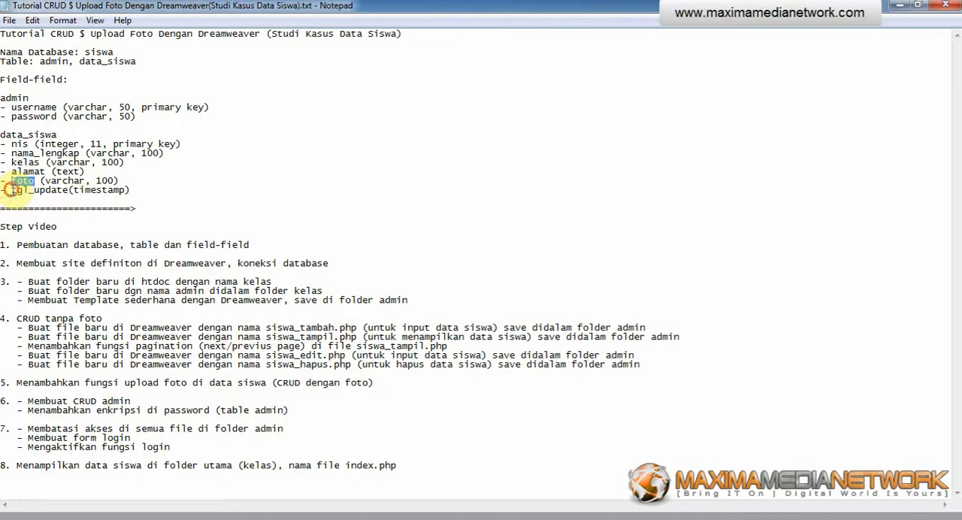
{"action": "left_click_drag", "start_coordinate": [11, 189], "coordinate": [59, 190]}
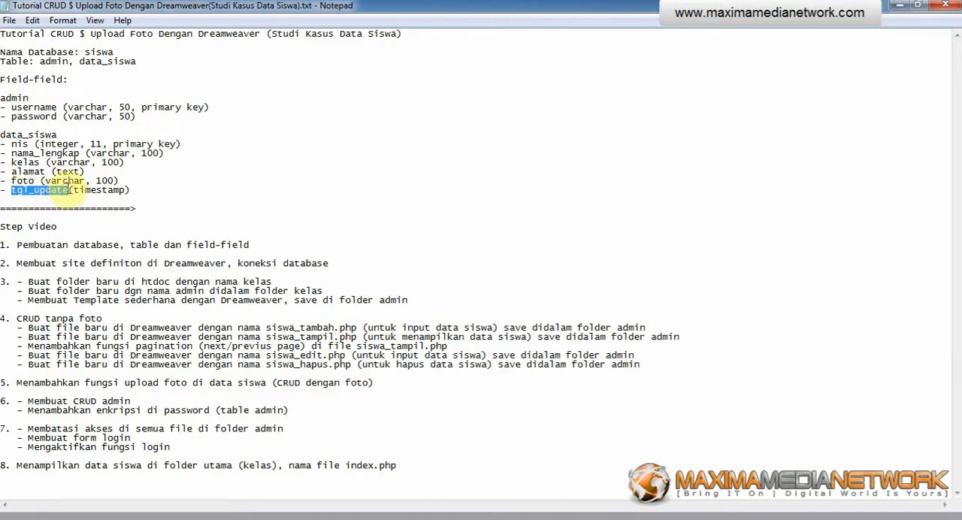
{"action": "left_click", "coordinate": [84, 517]}
{"action": "left_click", "coordinate": [206, 364]}
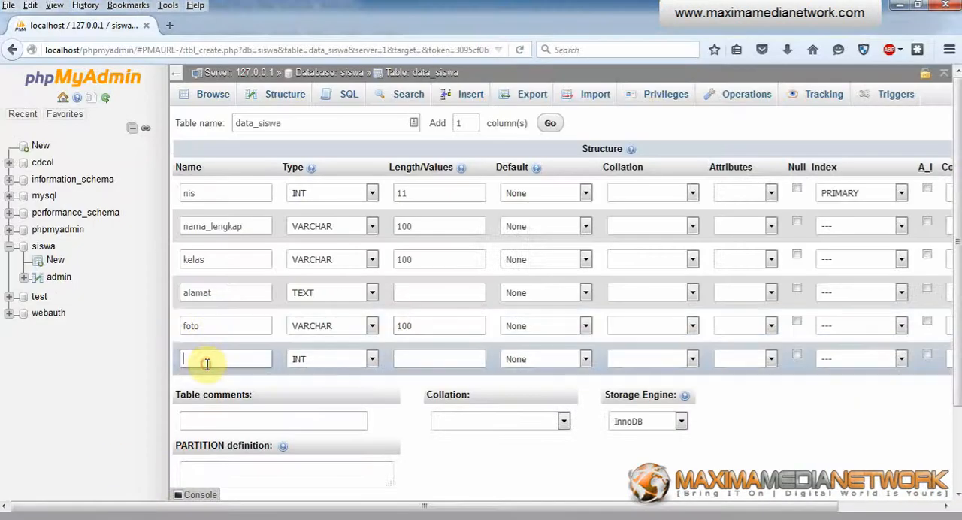
{"action": "type", "text": "tgl_update"}
{"action": "left_click", "coordinate": [342, 364]}
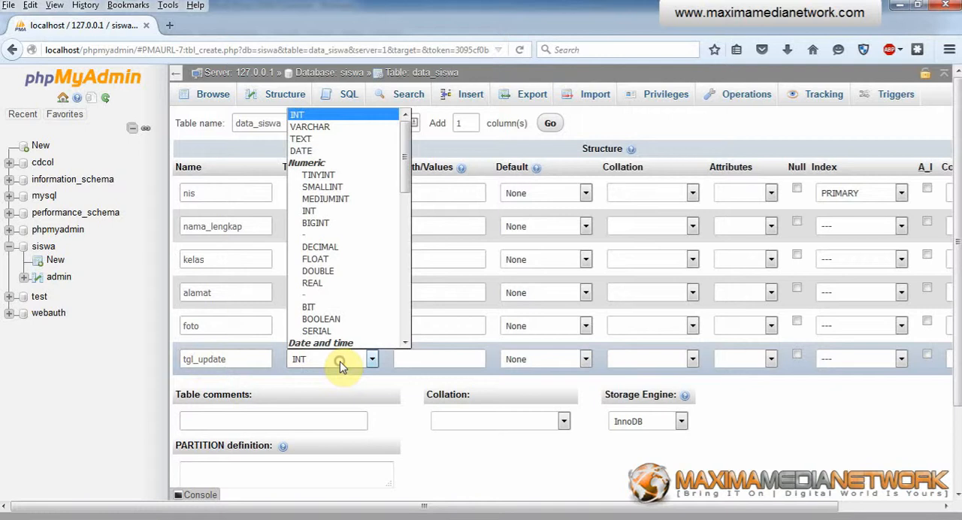
{"action": "left_click_drag", "start_coordinate": [407, 151], "coordinate": [406, 187]}
{"action": "left_click", "coordinate": [344, 276]}
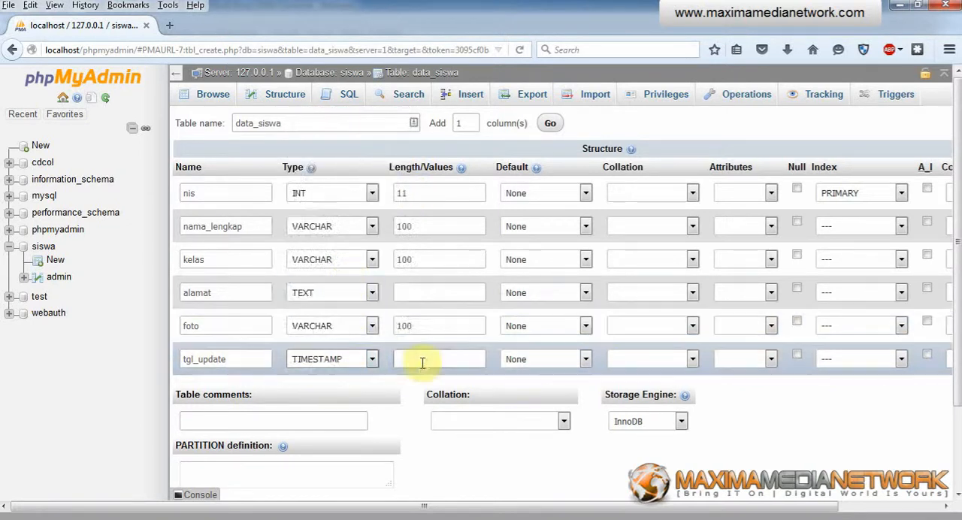
{"action": "left_click", "coordinate": [423, 361]}
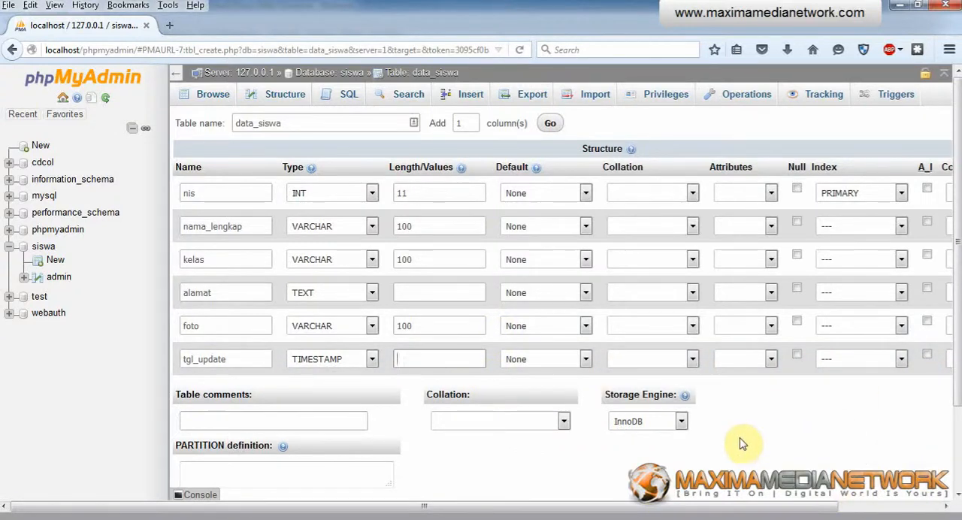
Step: Review the six column definitions, focusing on the nis primary key's name and its auto-increment option
{"action": "scroll", "coordinate": [883, 422], "scroll_direction": "down", "scroll_amount": 2}
{"action": "scroll", "coordinate": [882, 418], "scroll_direction": "up", "scroll_amount": 2}
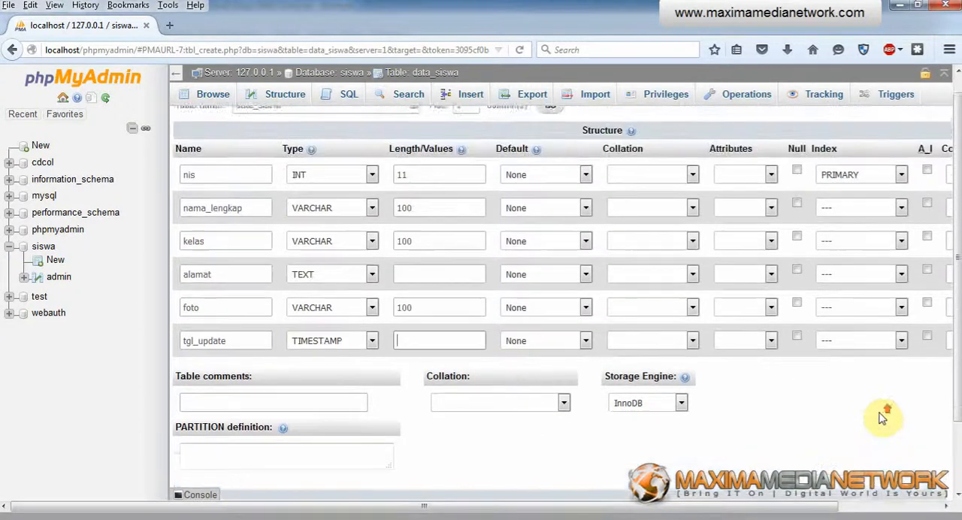
{"action": "scroll", "coordinate": [882, 419], "scroll_direction": "down", "scroll_amount": 2}
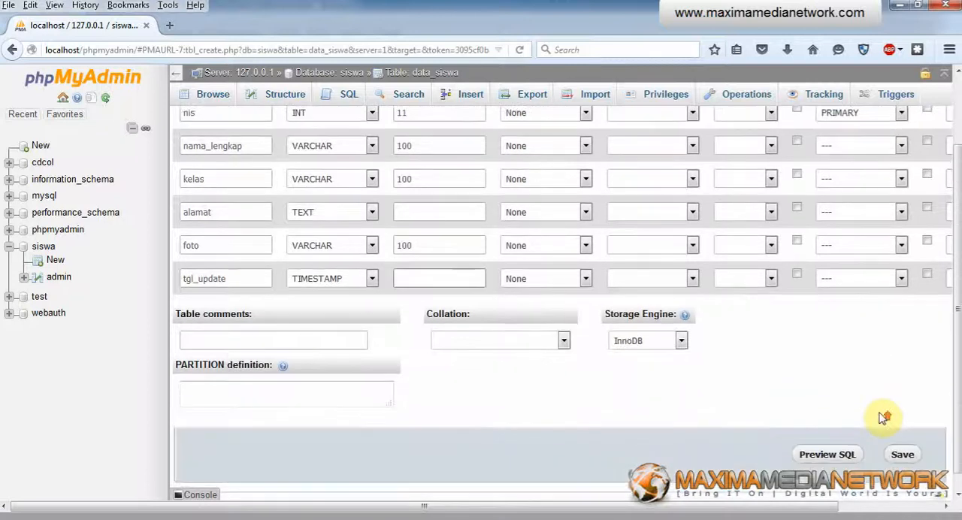
{"action": "scroll", "coordinate": [881, 413], "scroll_direction": "up", "scroll_amount": 2}
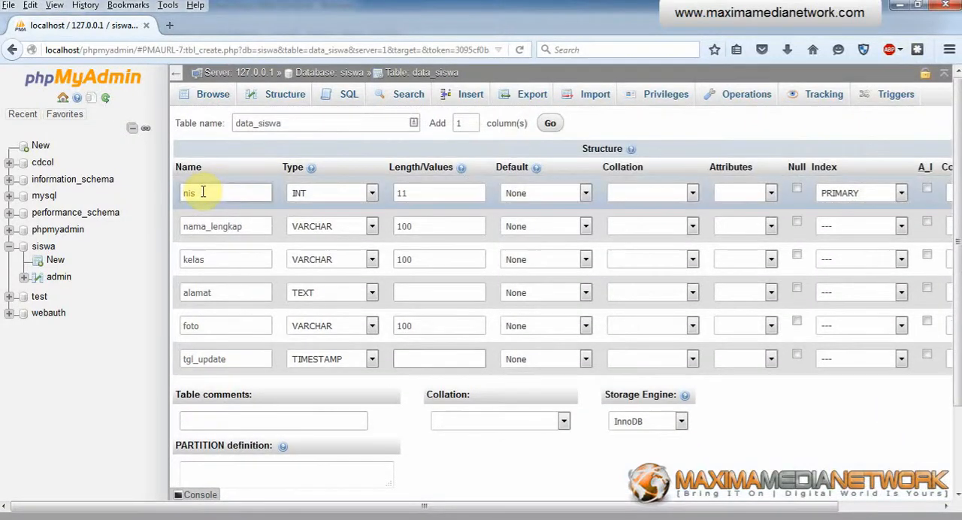
{"action": "left_click_drag", "start_coordinate": [184, 193], "coordinate": [256, 192]}
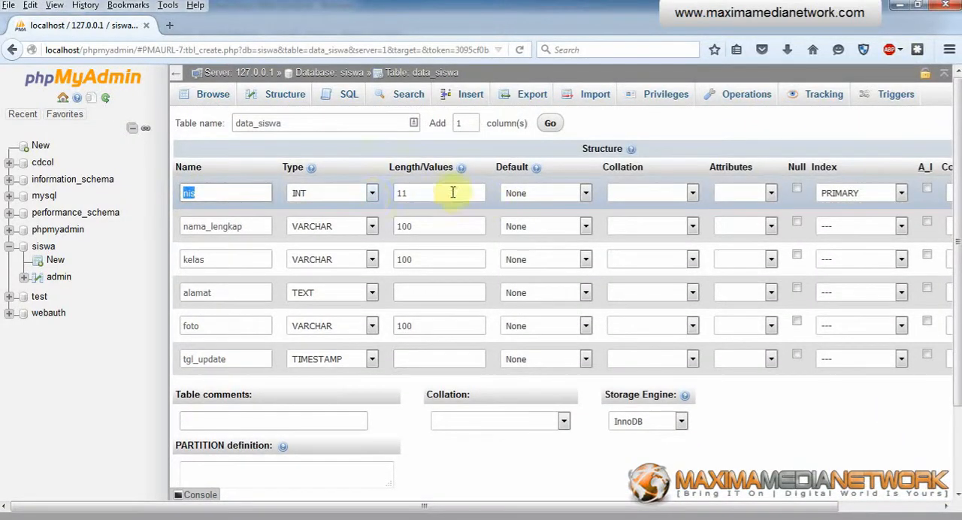
{"action": "left_click", "coordinate": [213, 190]}
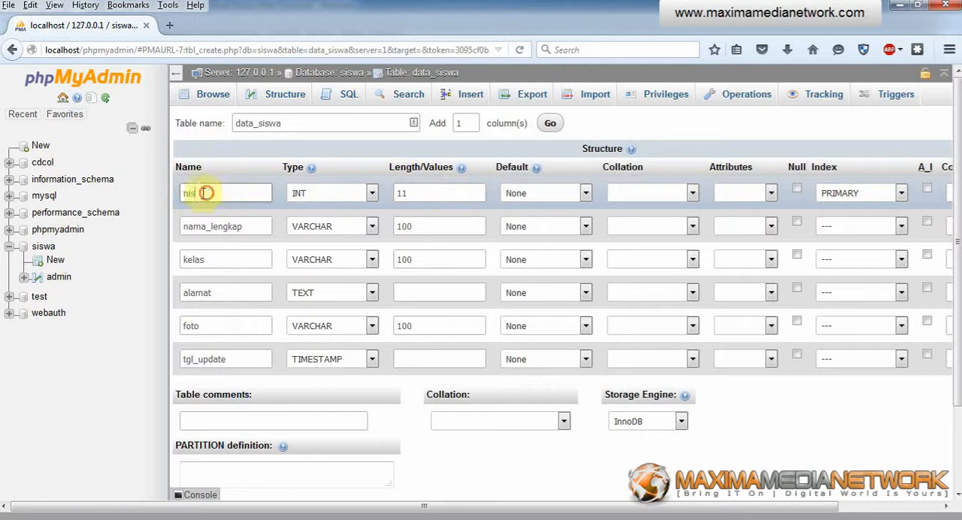
{"action": "double_click", "coordinate": [206, 193]}
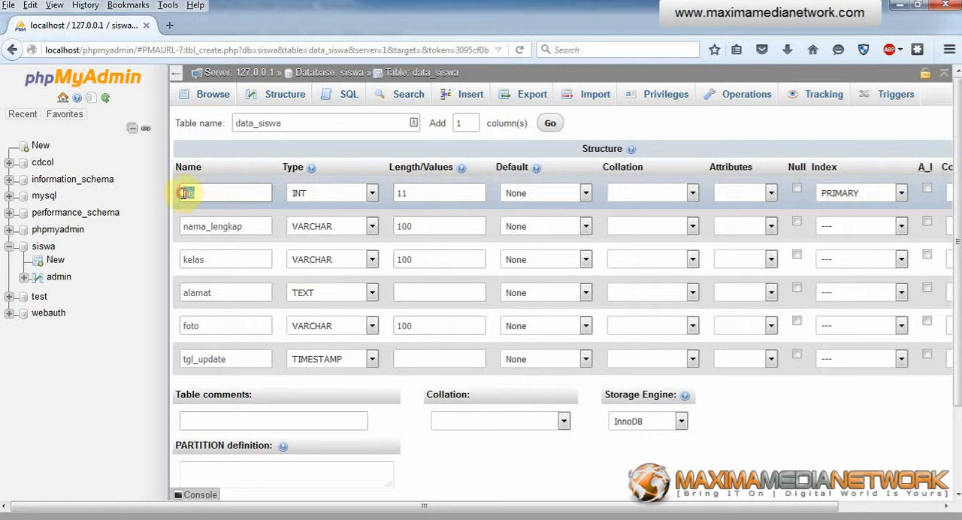
{"action": "left_click", "coordinate": [928, 191]}
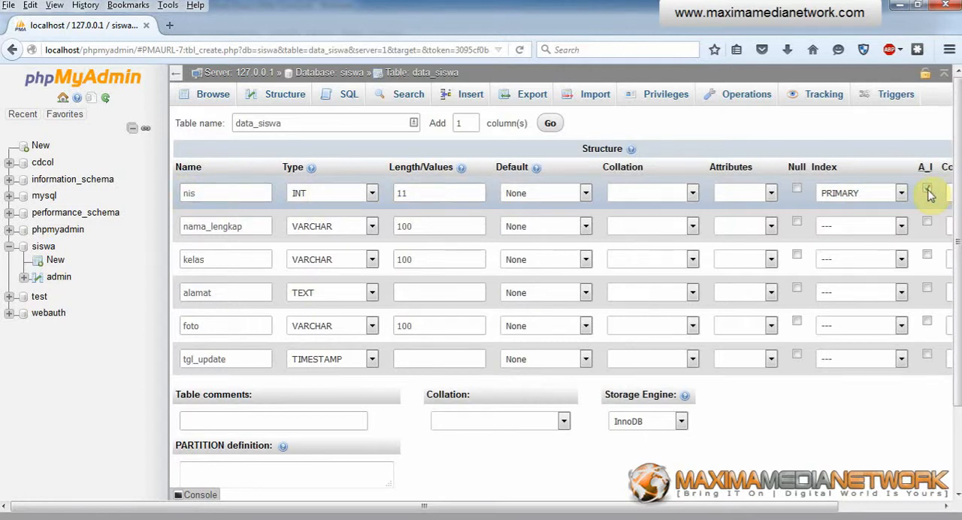
{"action": "double_click", "coordinate": [198, 193]}
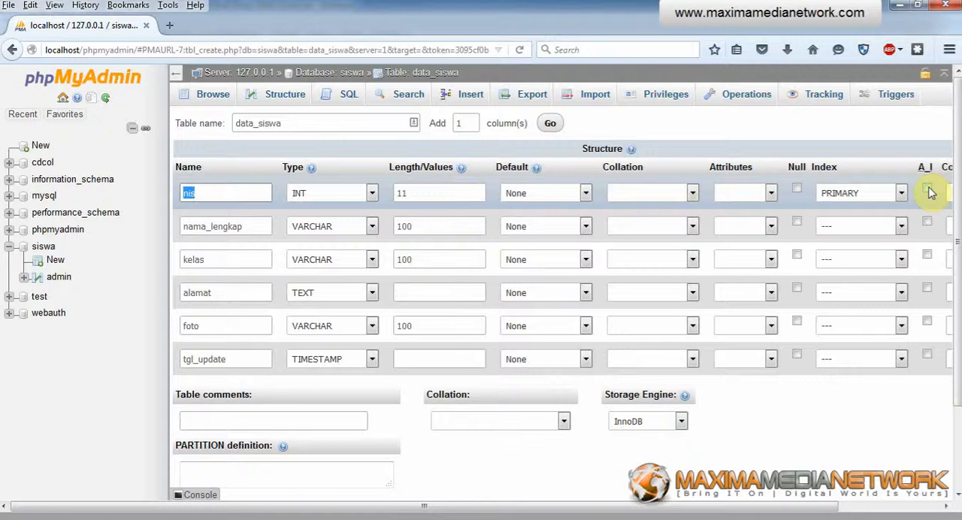
Step: Save the data_siswa table definition, check the notes, and return to the siswa database's table list
{"action": "scroll", "coordinate": [842, 429], "scroll_direction": "down", "scroll_amount": 2}
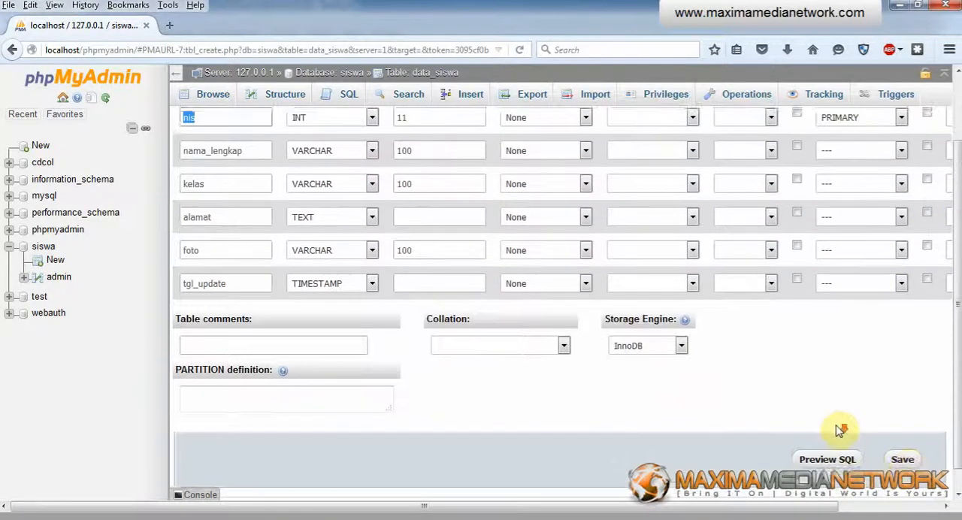
{"action": "left_click", "coordinate": [906, 458]}
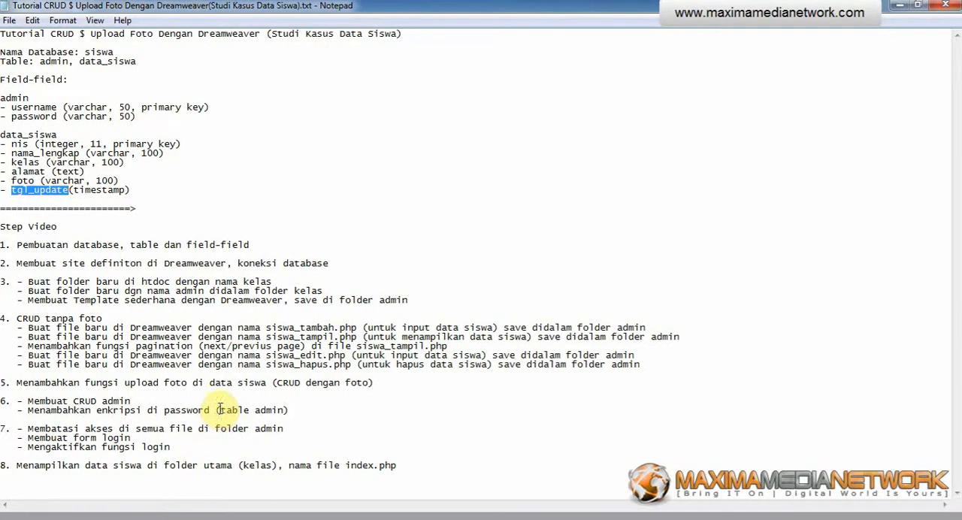
{"action": "left_click", "coordinate": [108, 517]}
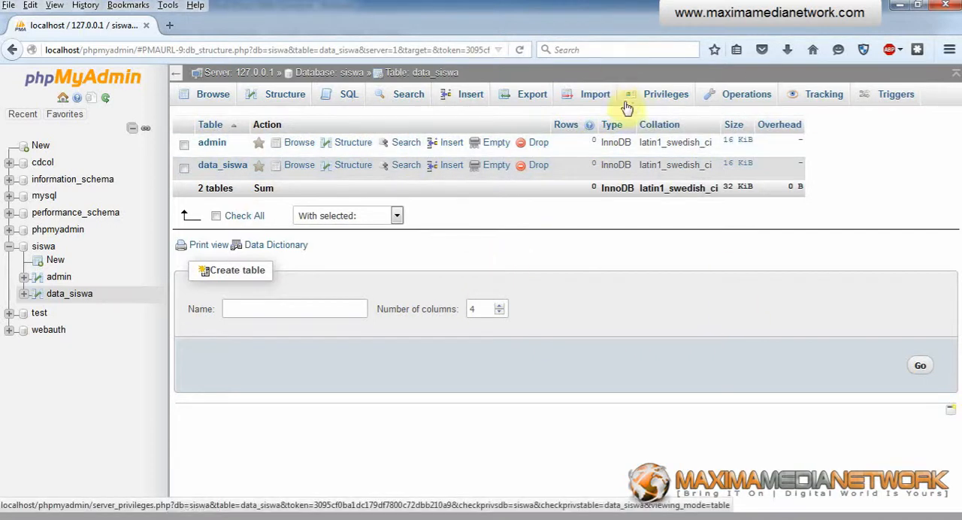
{"action": "left_click", "coordinate": [210, 517]}
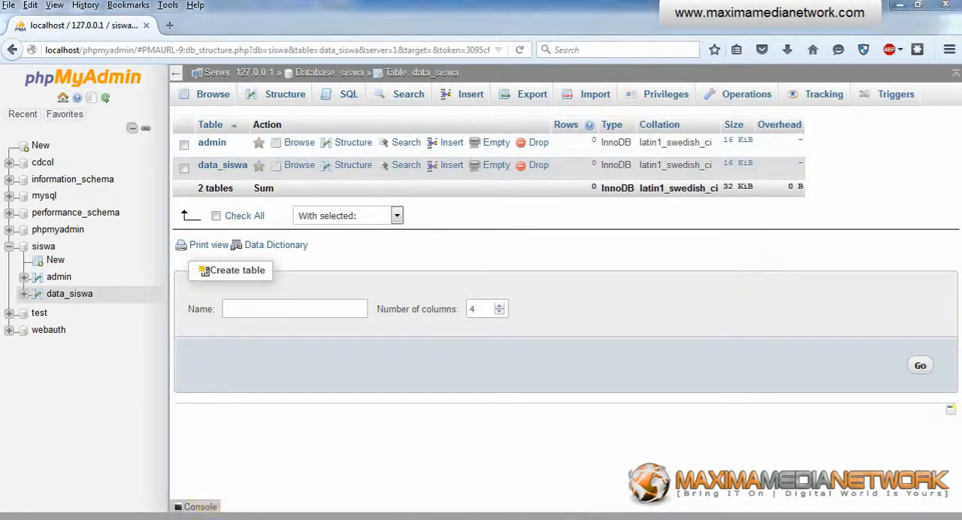